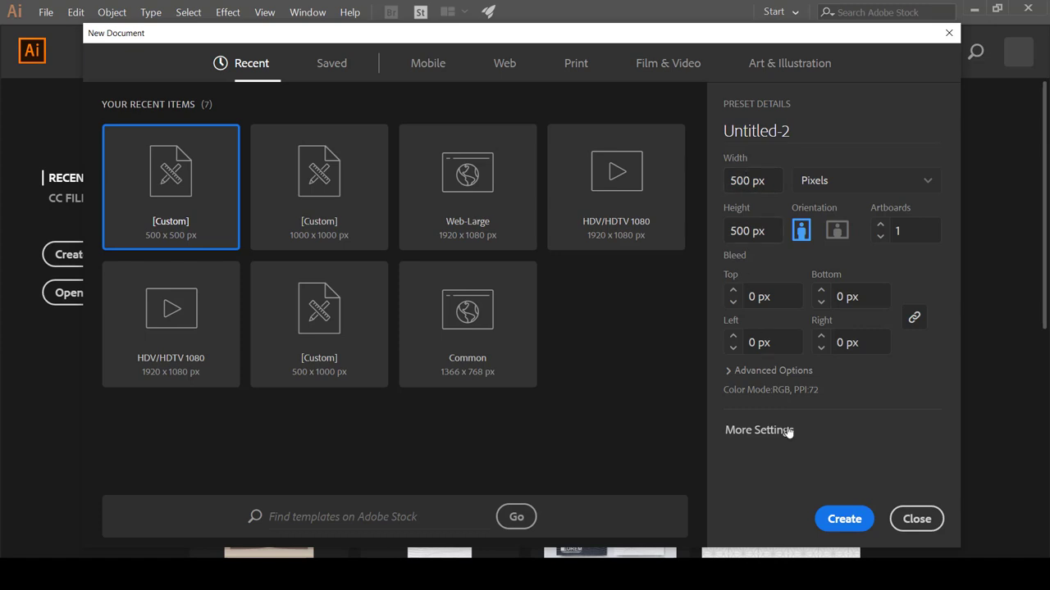
Create a new 500 x 500 px document and draw a large circle in the upper half of the artboard
click(839, 527)
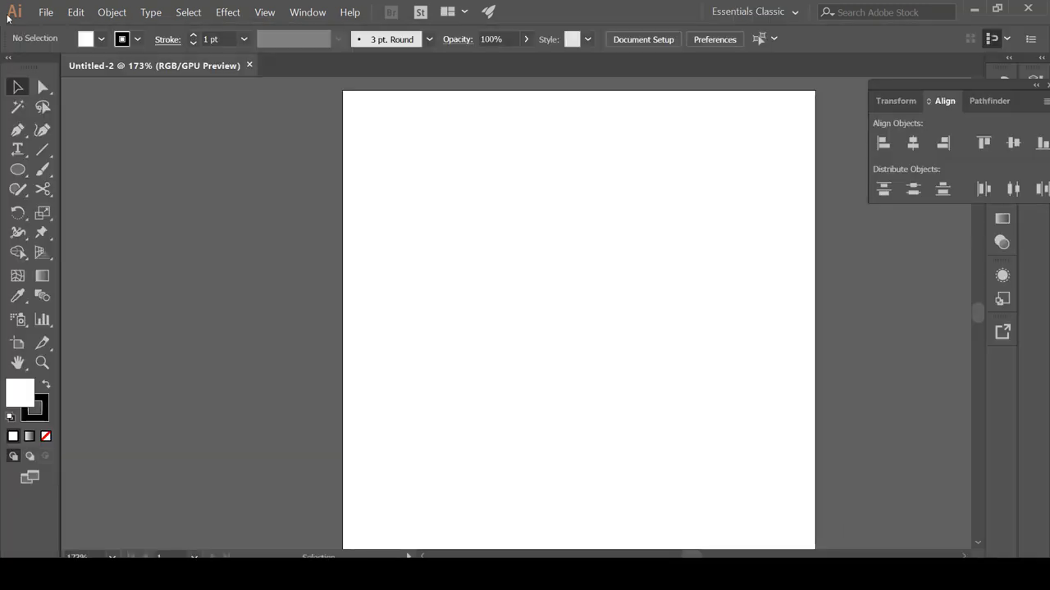
click(17, 169)
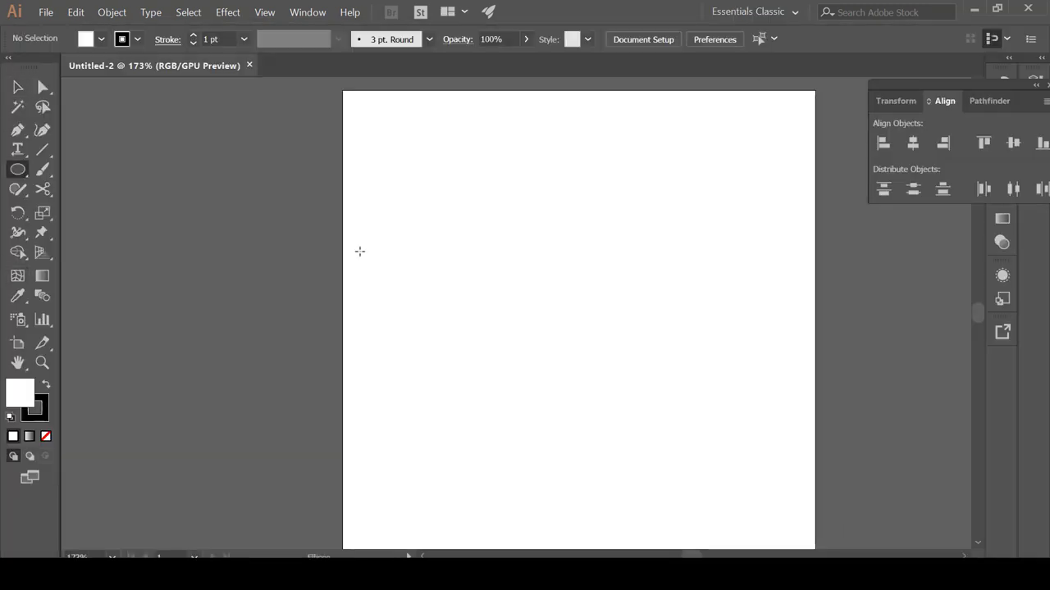
drag(578, 246, 498, 386)
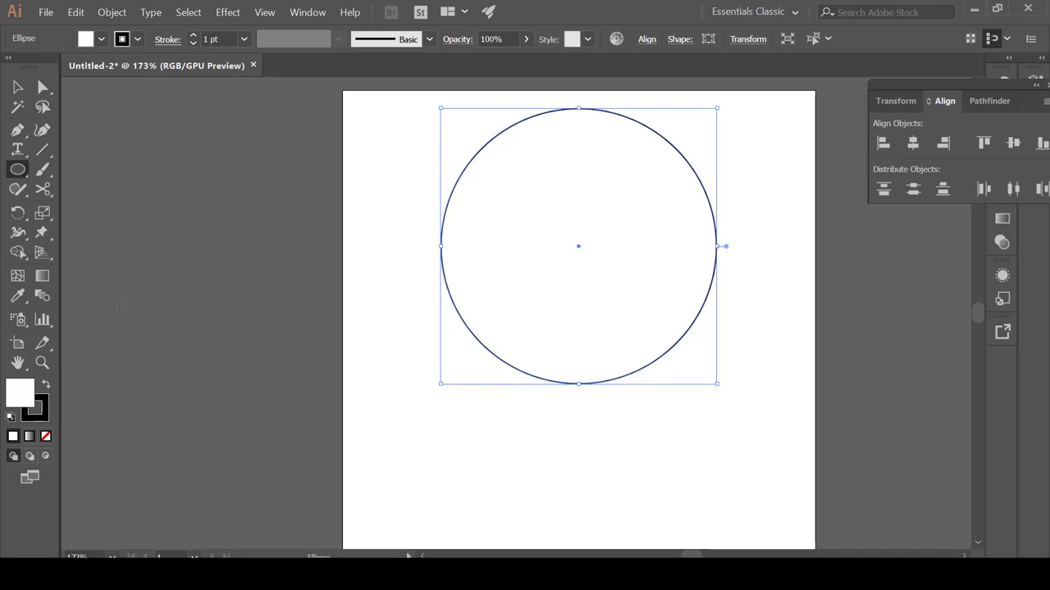
Give the circle a pink fill with no stroke and move it down to the middle of the artboard
click(137, 39)
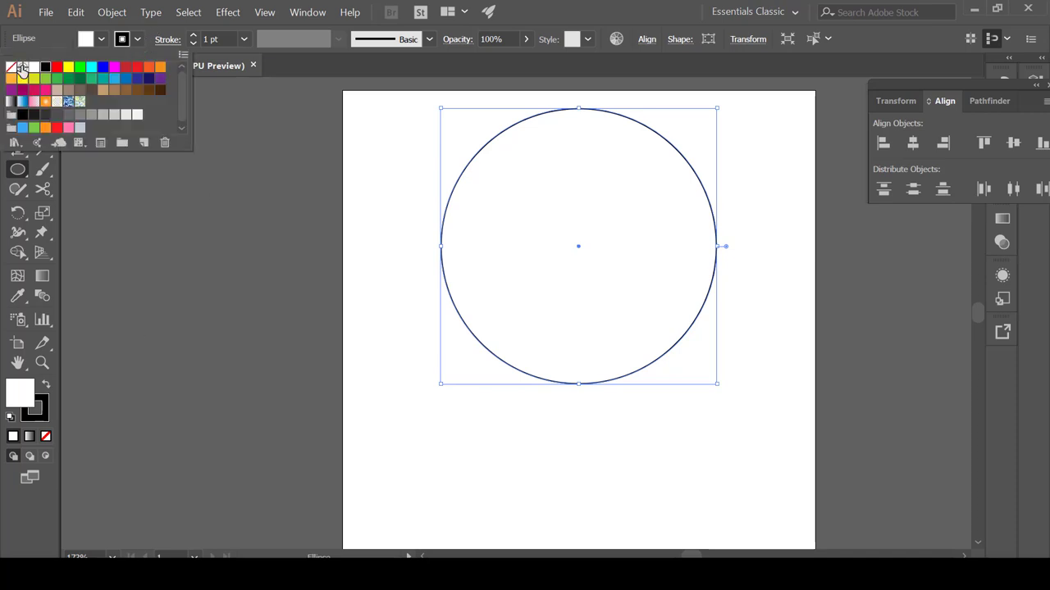
click(11, 67)
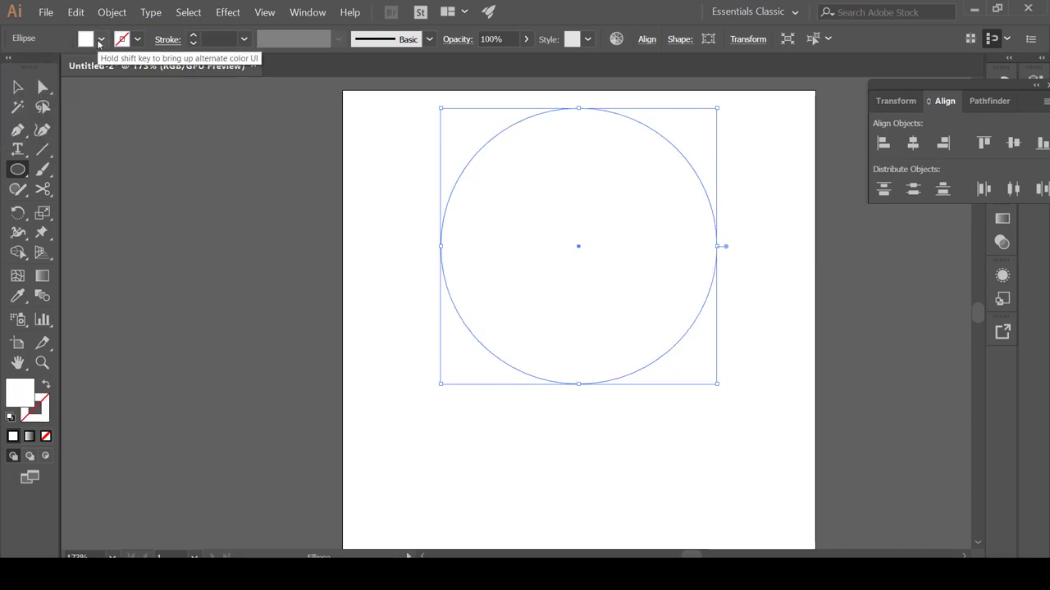
click(100, 40)
click(45, 89)
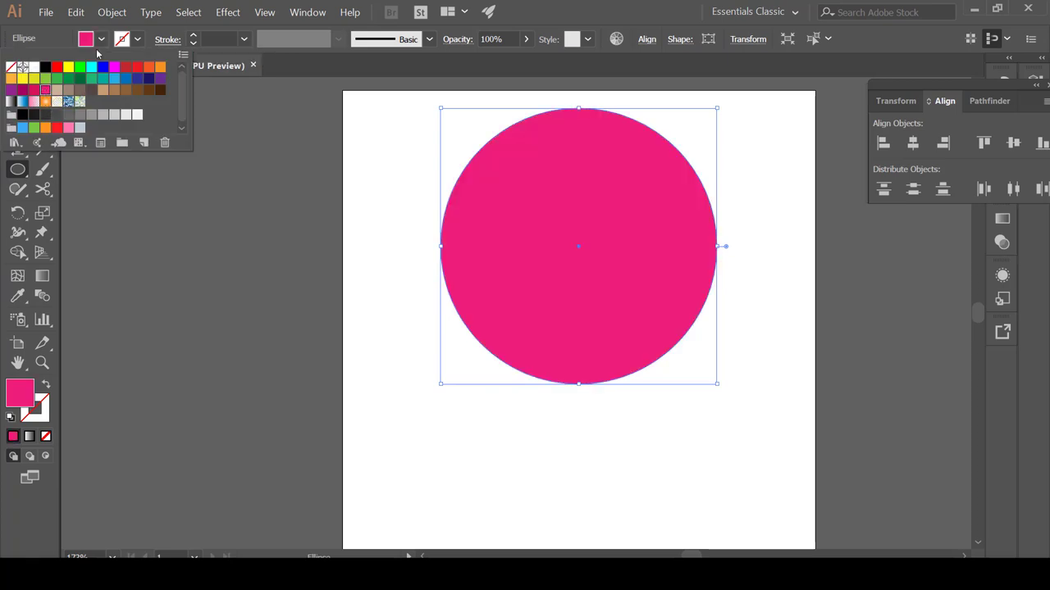
key(v)
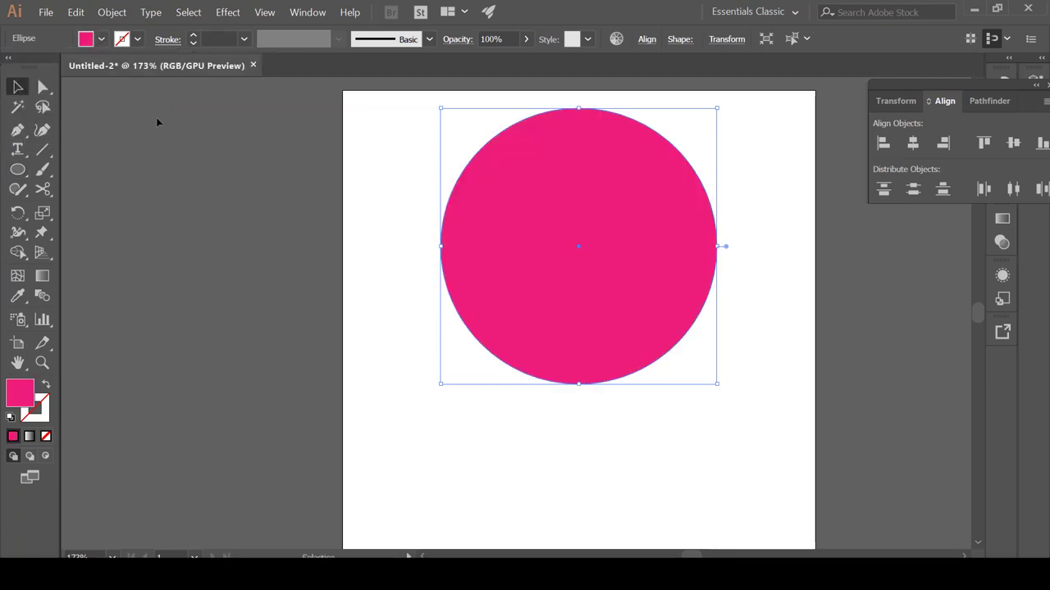
drag(615, 201, 620, 274)
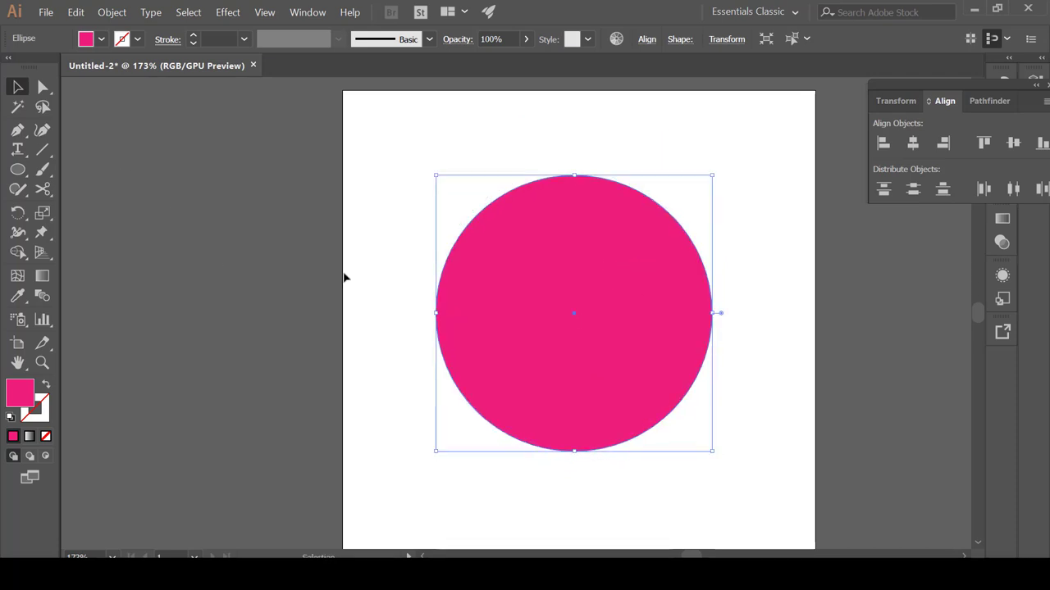
Draw a second, slightly smaller circle over the pink one with no fill and a white stroke
click(17, 169)
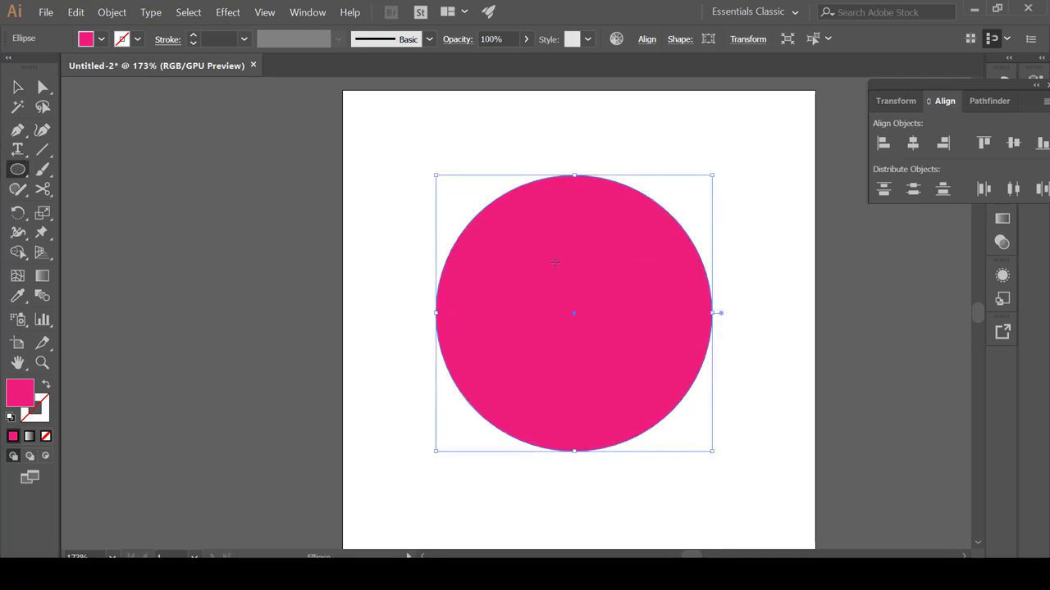
mouse_move(558, 277)
mouse_down()
mouse_move(699, 353)
mouse_move(669, 335)
mouse_up()
click(100, 39)
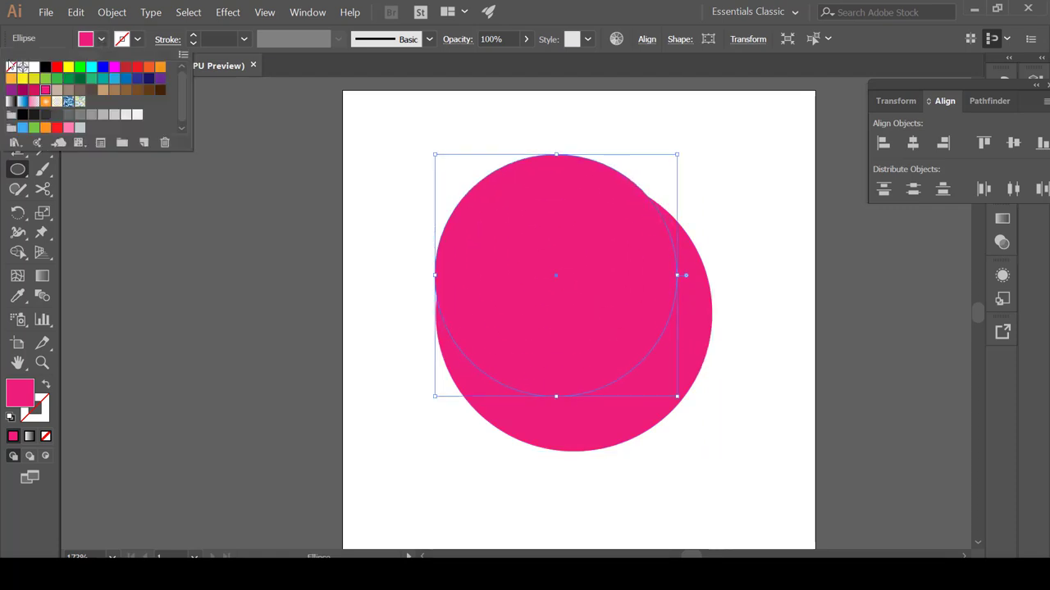
click(10, 67)
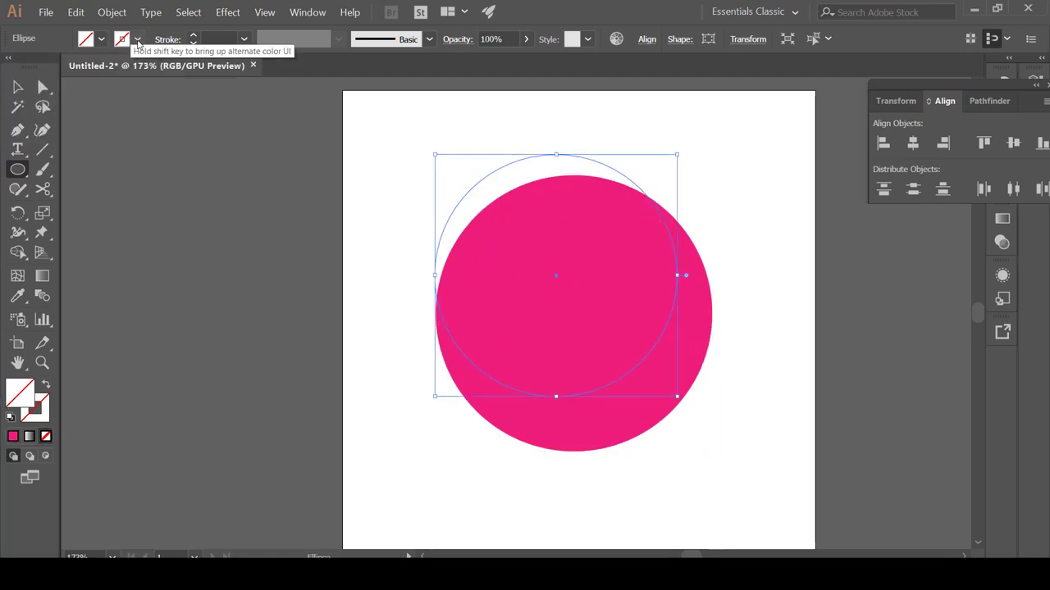
click(101, 39)
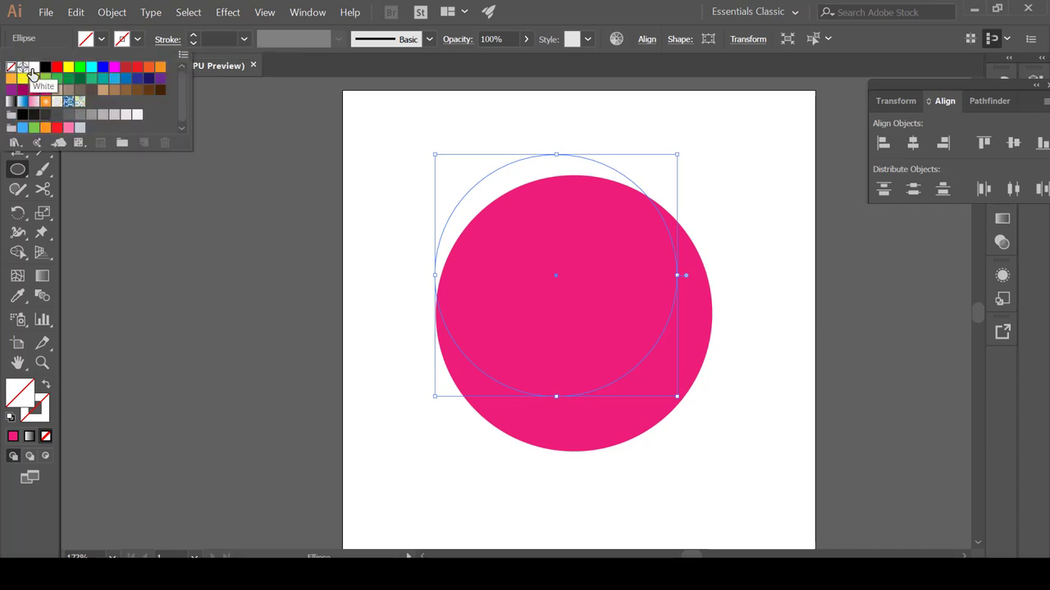
click(33, 66)
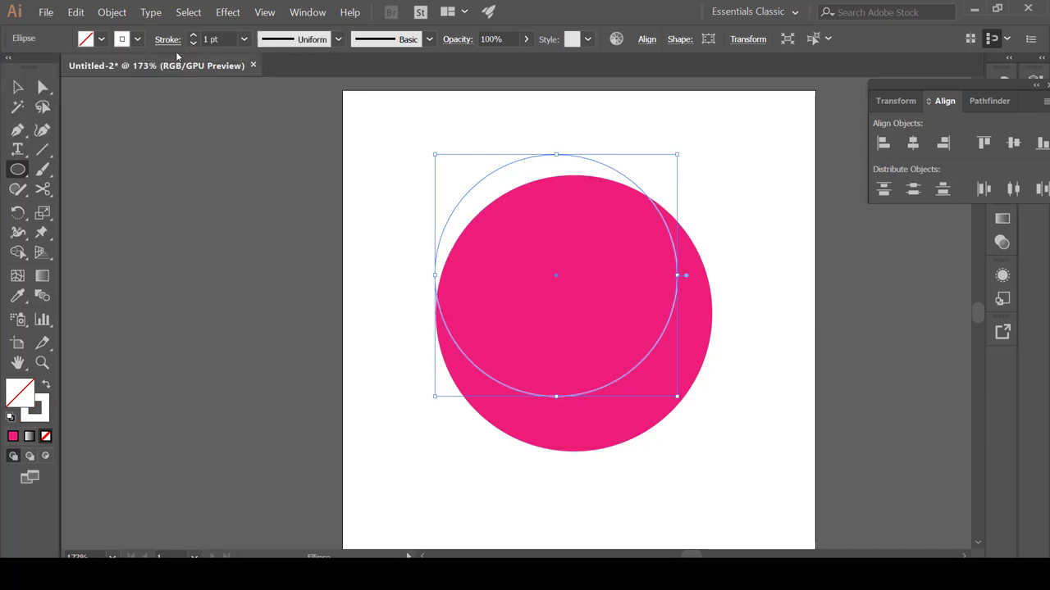
Set the smaller circle's stroke weight to 10 pt
click(193, 36)
click(193, 36)
click(192, 36)
click(193, 36)
click(193, 36)
click(192, 36)
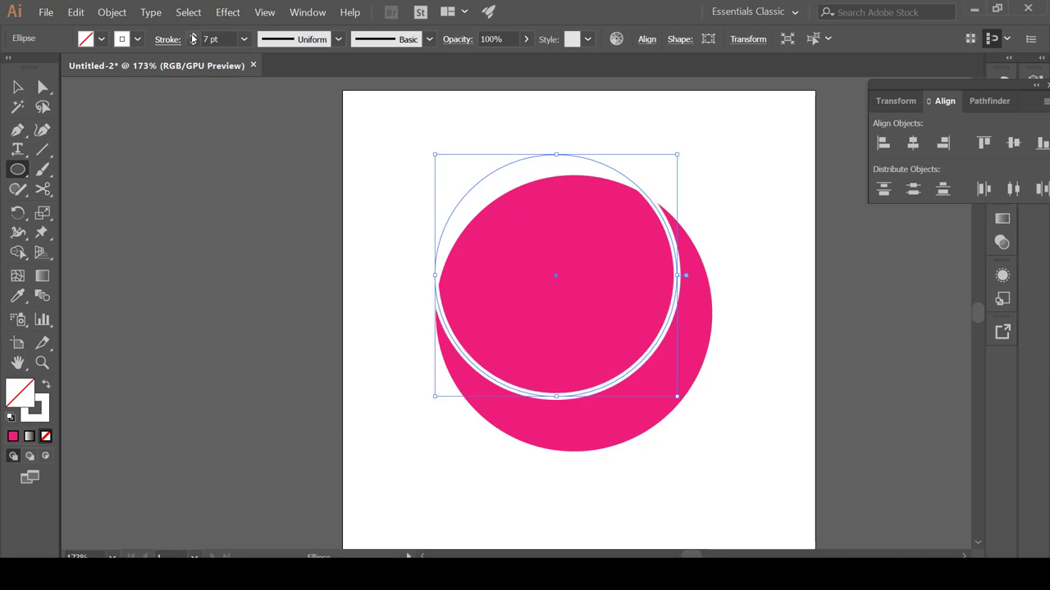
click(193, 36)
click(193, 36)
click(193, 36)
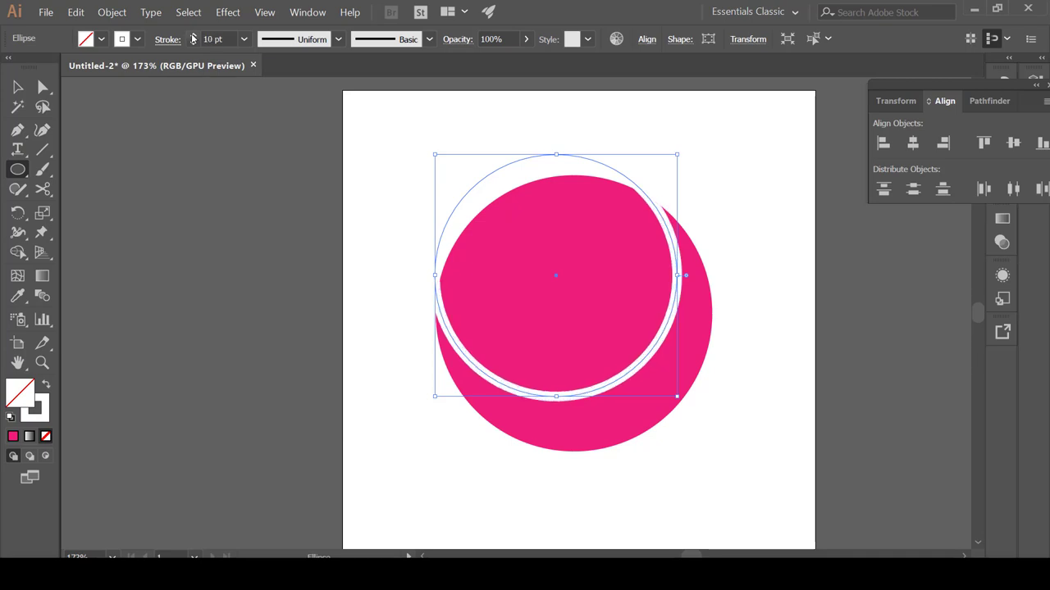
click(192, 36)
click(192, 43)
Centre the white ring inside the pink circle and check the alignment options with both circles selected
click(18, 86)
drag(674, 311, 686, 343)
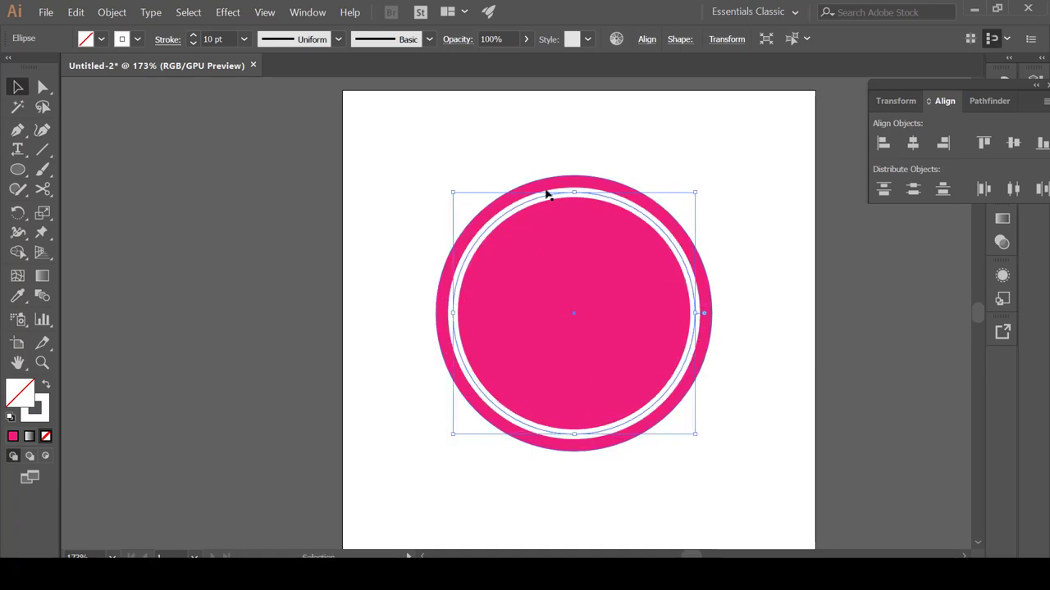
click(715, 222)
drag(725, 179, 520, 305)
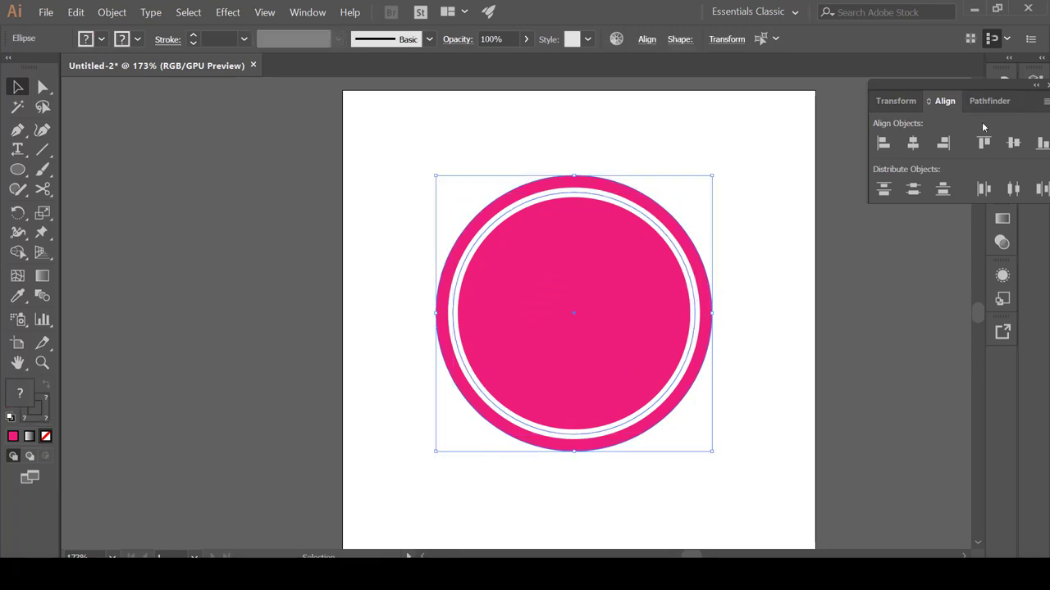
click(305, 12)
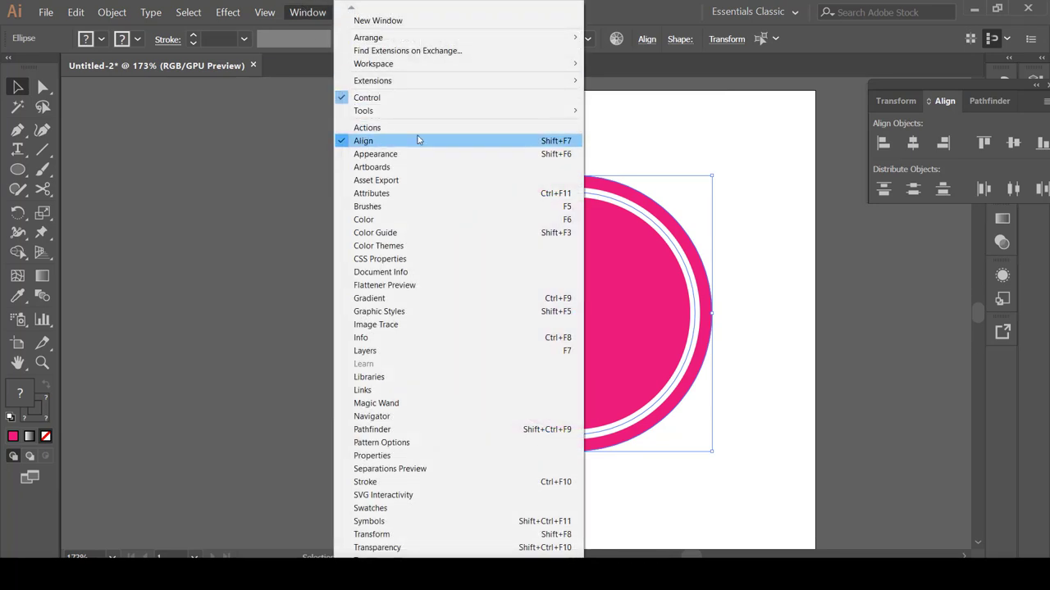
click(939, 100)
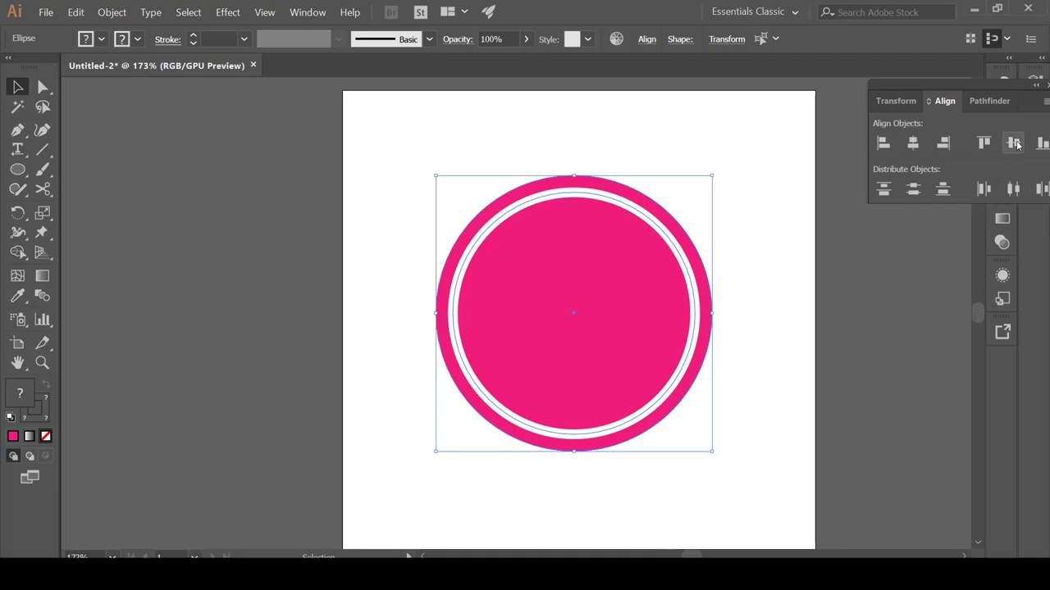
drag(750, 166, 443, 419)
click(461, 123)
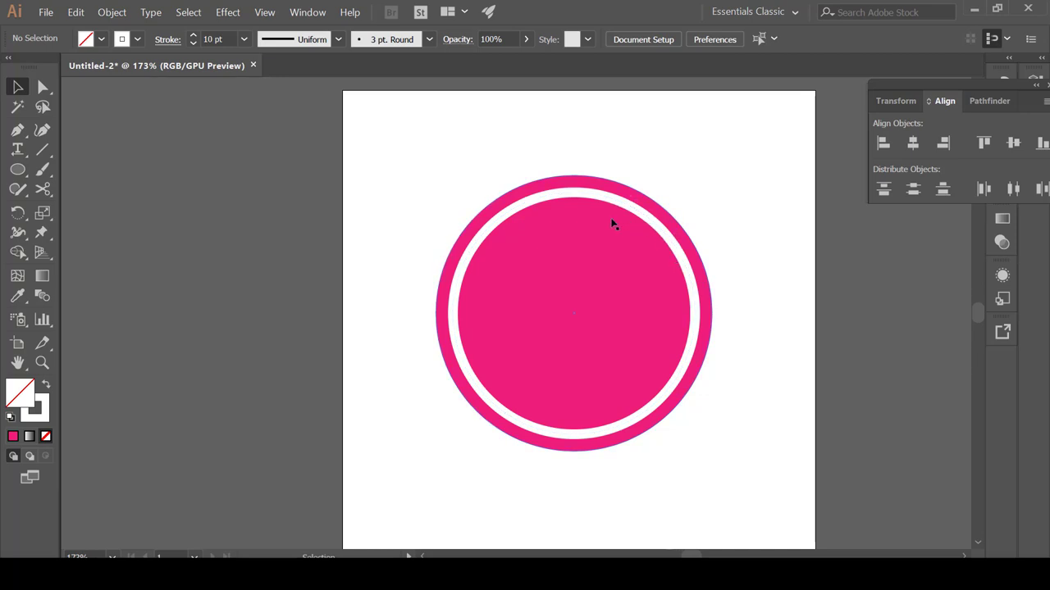
Cut the white ring with the Scissors tool at its topmost and rightmost anchor points
click(42, 190)
click(41, 191)
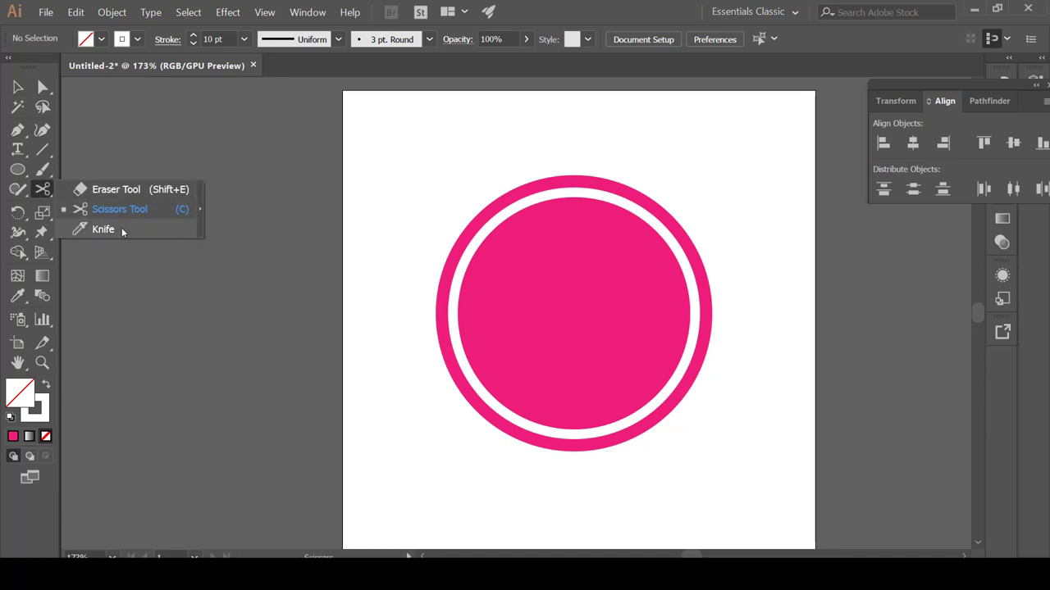
click(103, 210)
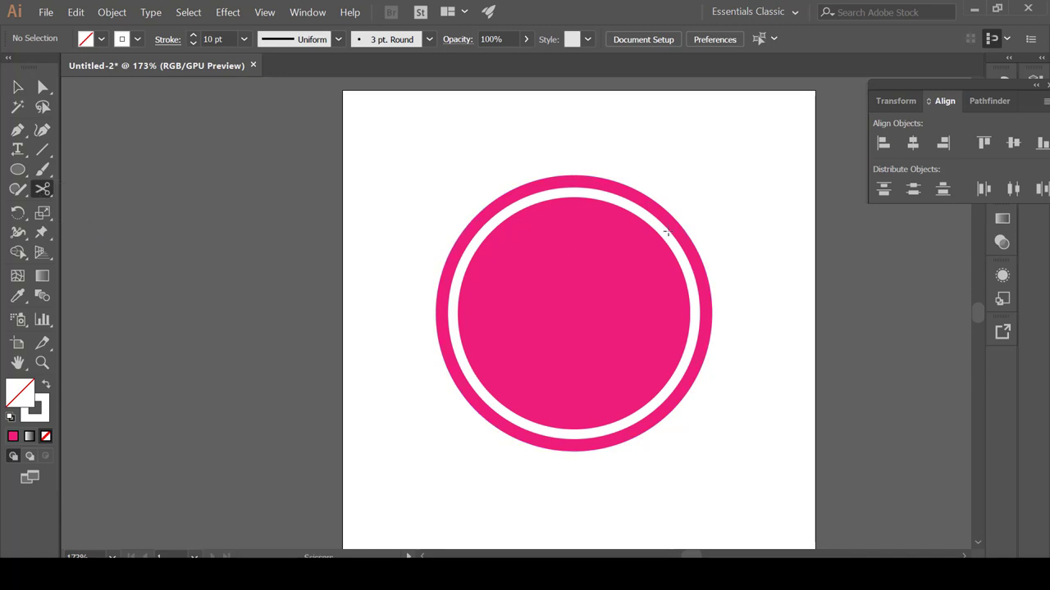
click(573, 193)
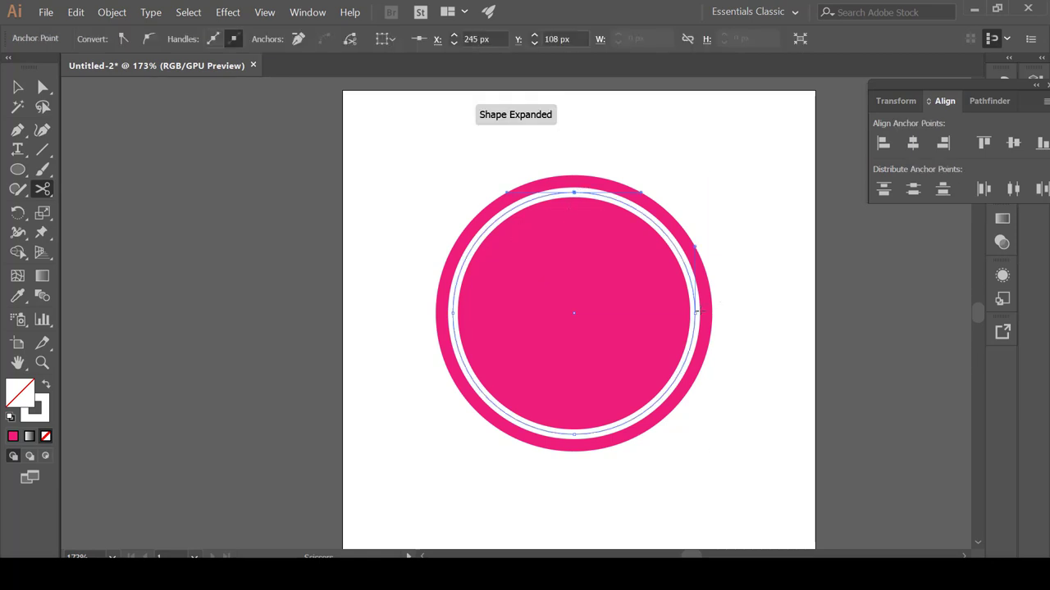
click(695, 313)
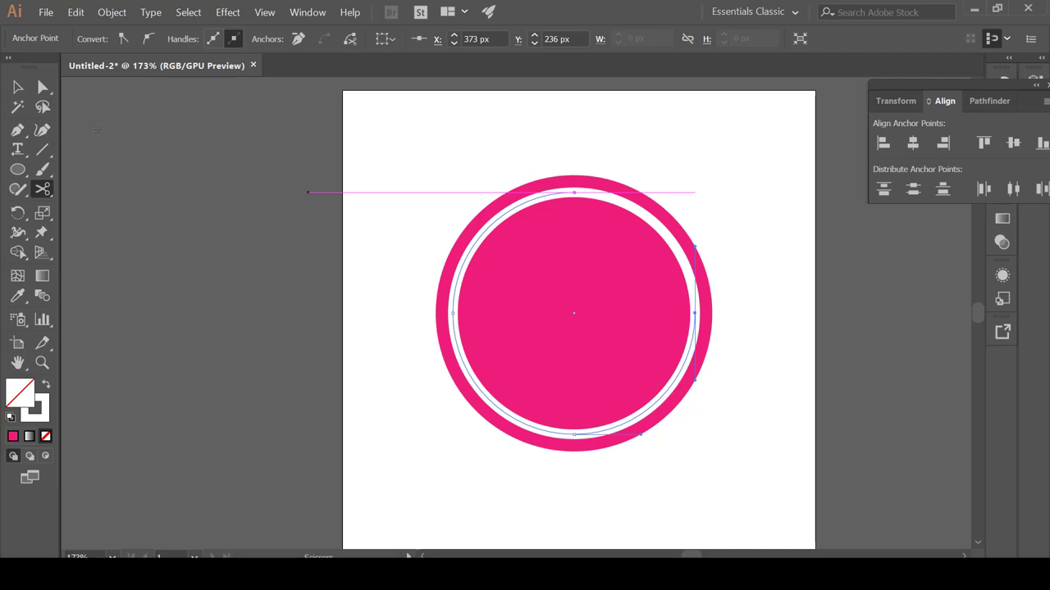
Delete the upper-right quarter arc of the white ring
click(43, 87)
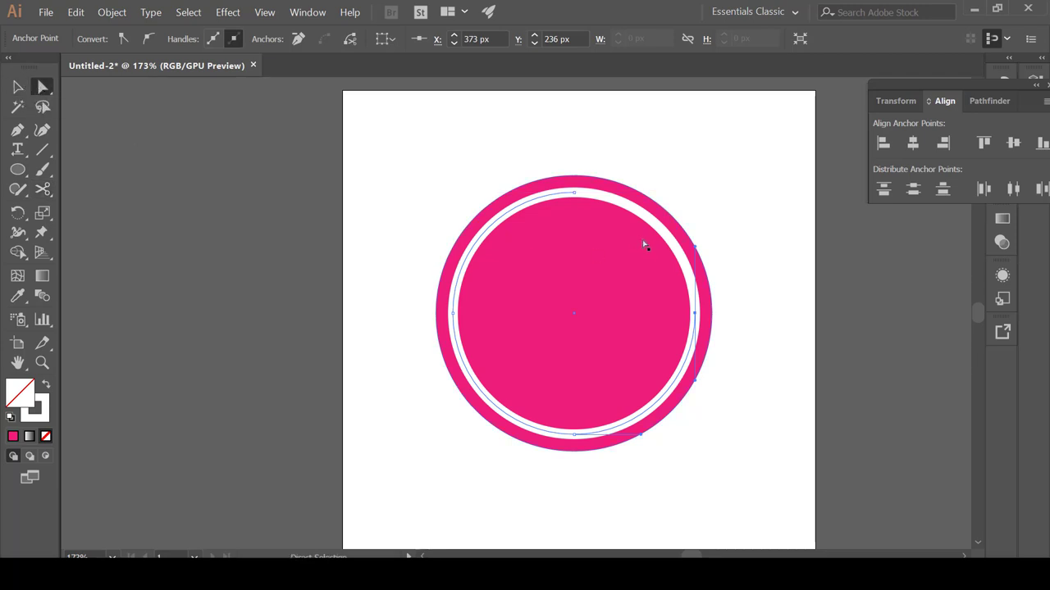
click(484, 201)
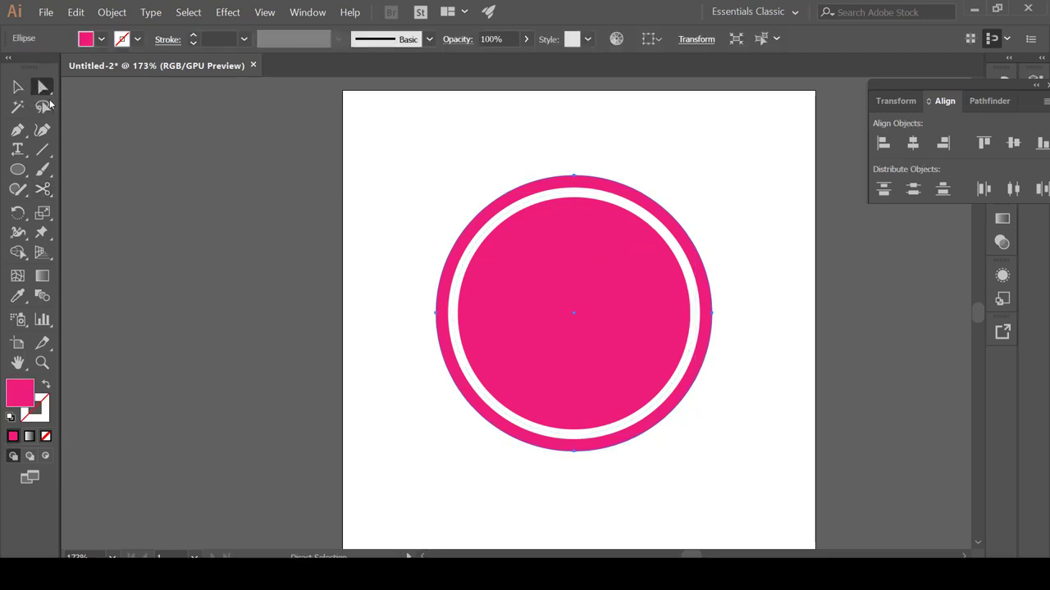
click(17, 87)
click(631, 212)
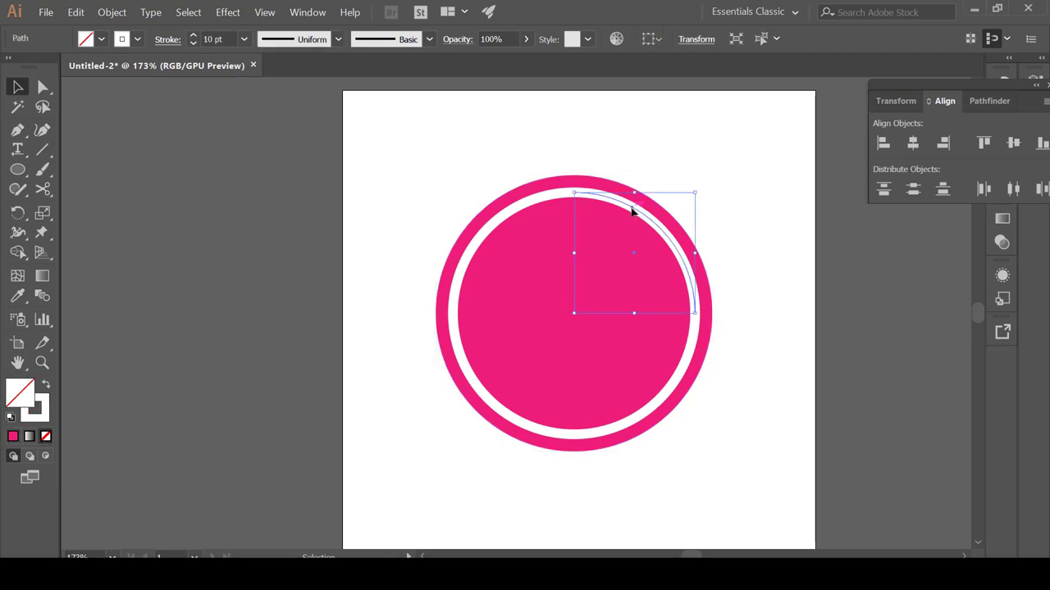
key(Delete)
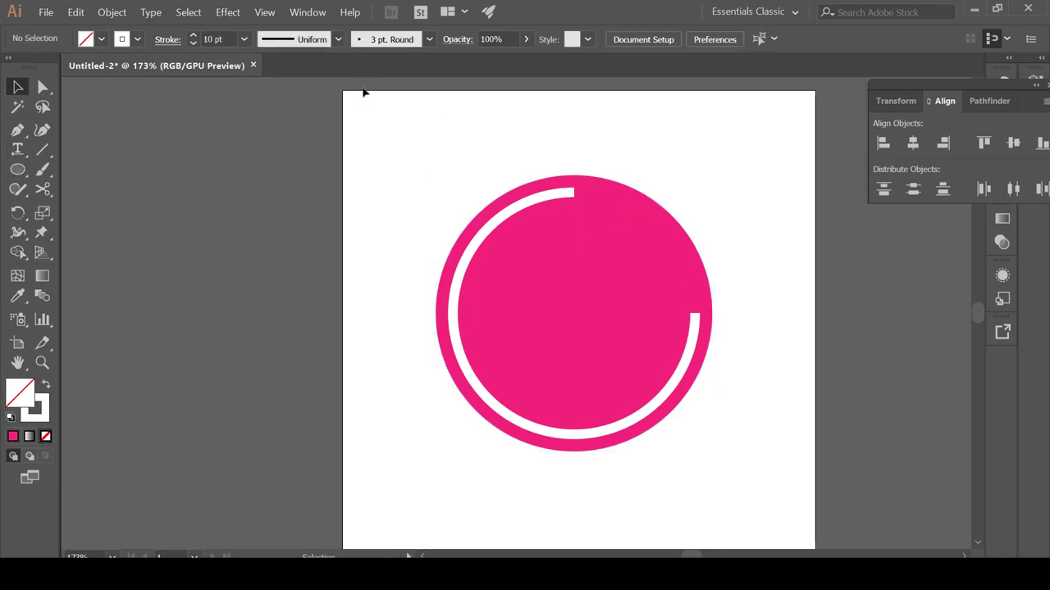
Show the rulers and place a horizontal and a vertical guide through the circle's centre
key(ctrl+r)
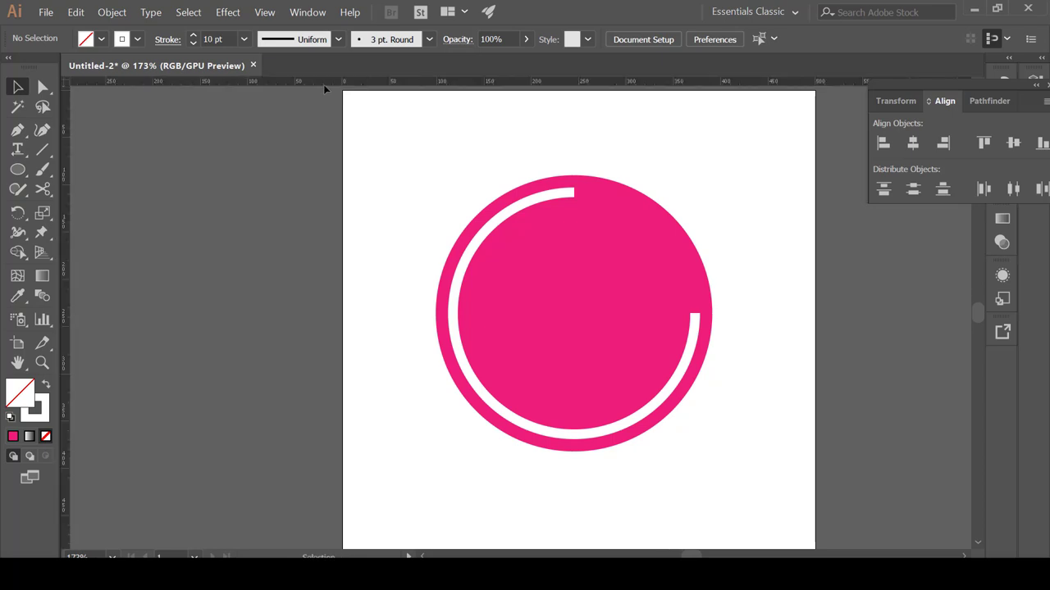
drag(307, 82, 392, 313)
drag(67, 176, 574, 190)
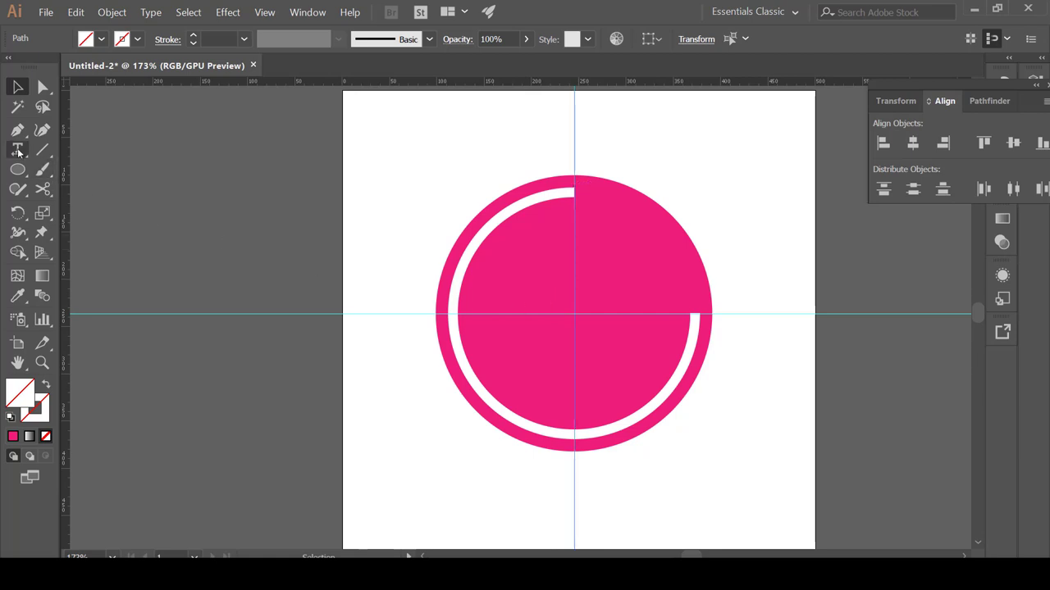
Draw a vertical line from the ring's upper end down to the circle's centre and give it a white stroke
click(42, 149)
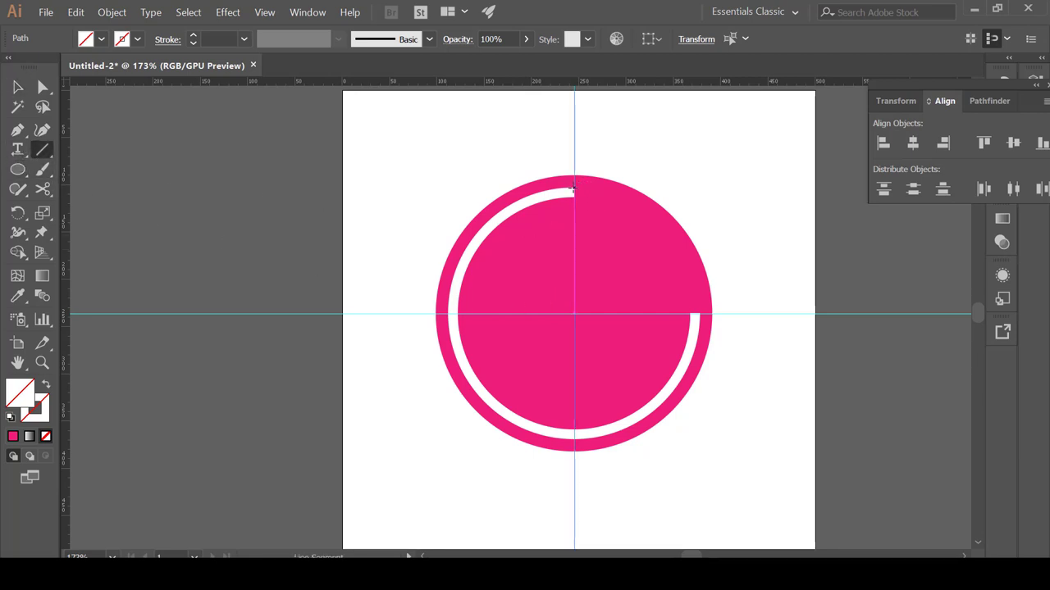
drag(573, 188, 576, 312)
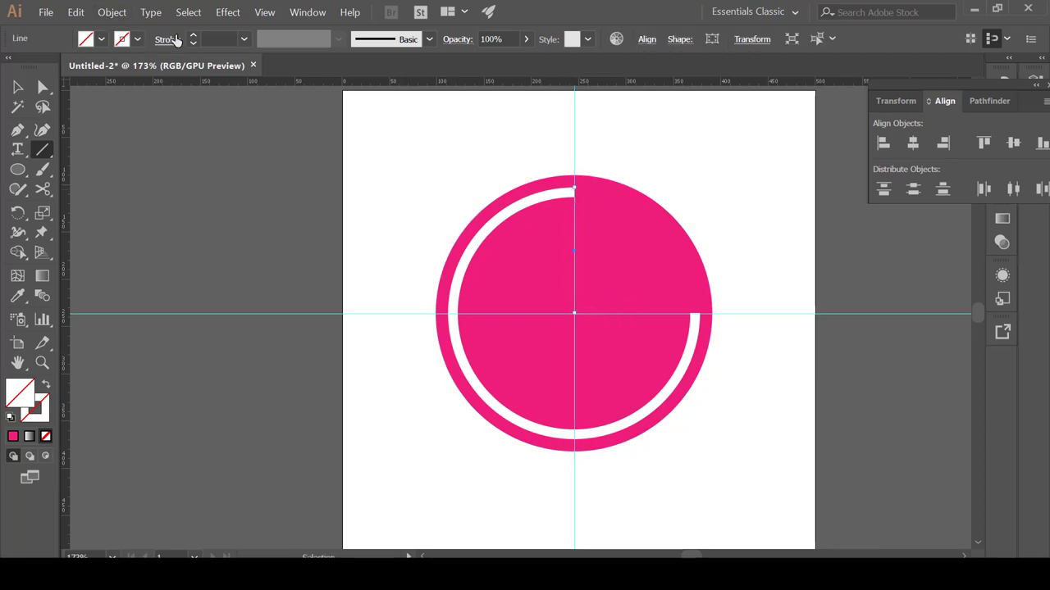
click(137, 39)
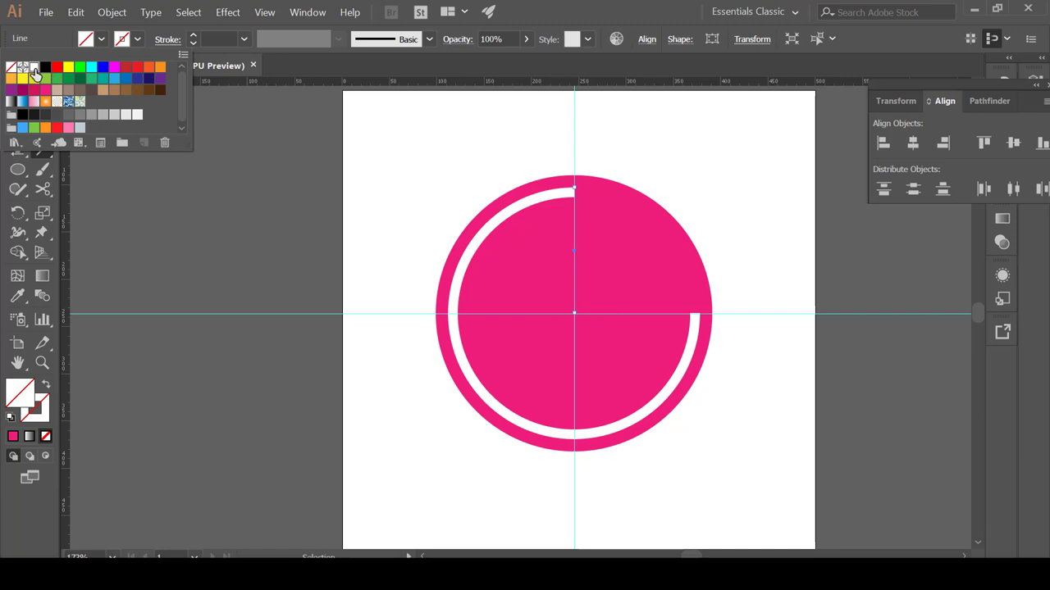
click(33, 66)
Set the vertical line's stroke weight to 10 pt
click(194, 35)
click(193, 35)
click(194, 35)
click(193, 35)
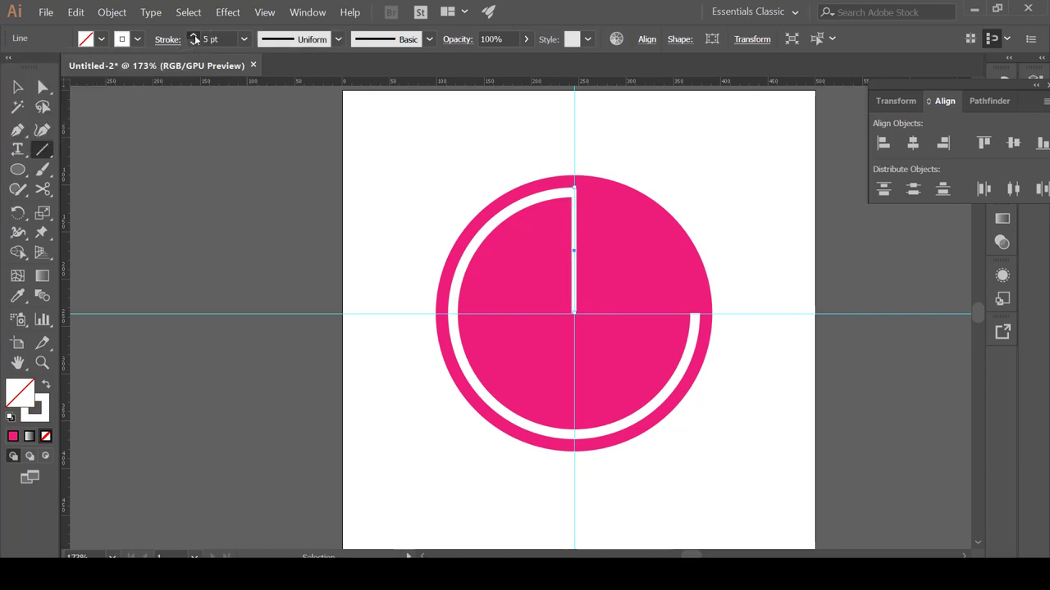
click(194, 36)
click(194, 36)
click(194, 36)
click(194, 36)
click(193, 36)
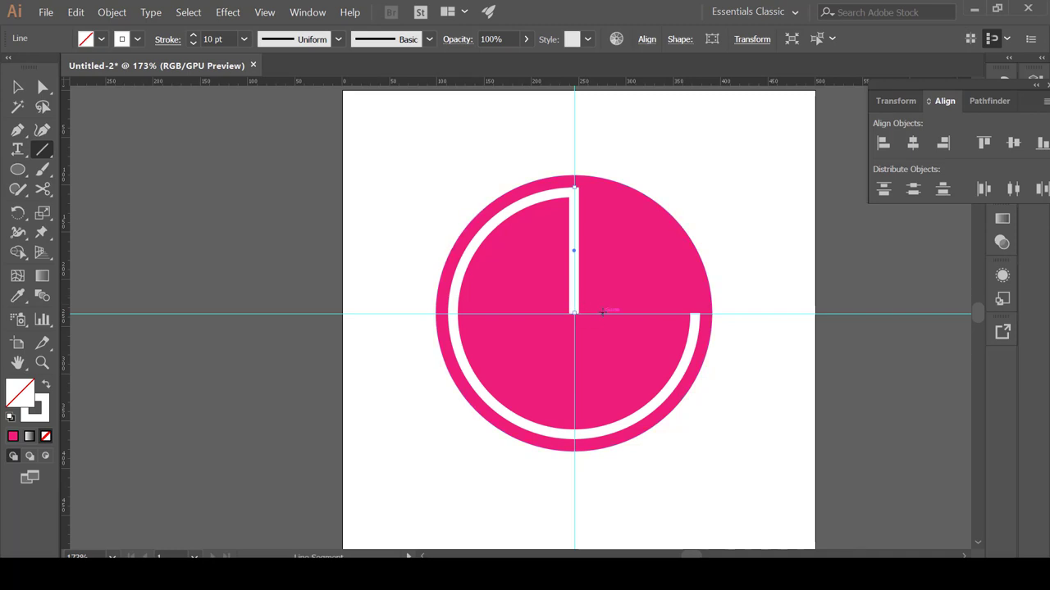
Draw a short horizontal line rightward from the vertical line's lower end and extend both its ends to square off the L corner
drag(602, 313, 603, 312)
key(v)
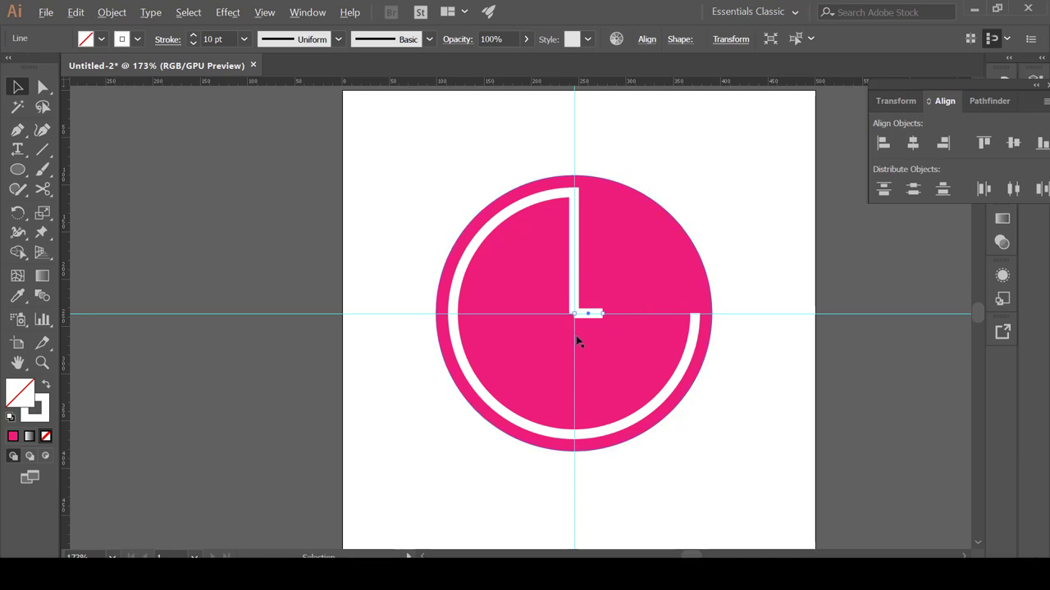
scroll(581, 338, up, 3)
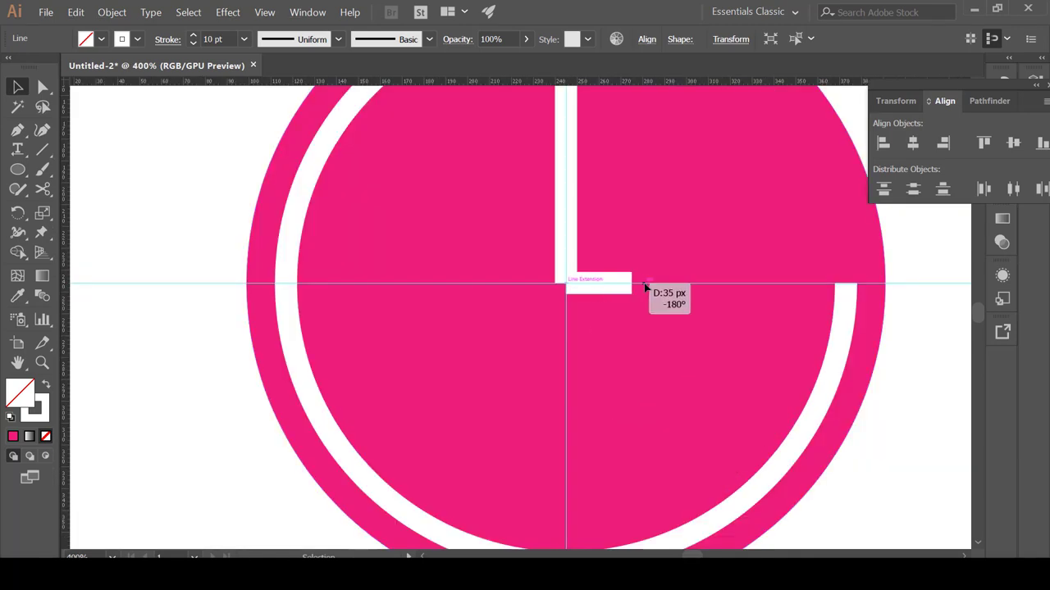
drag(631, 286, 612, 285)
click(213, 304)
click(623, 284)
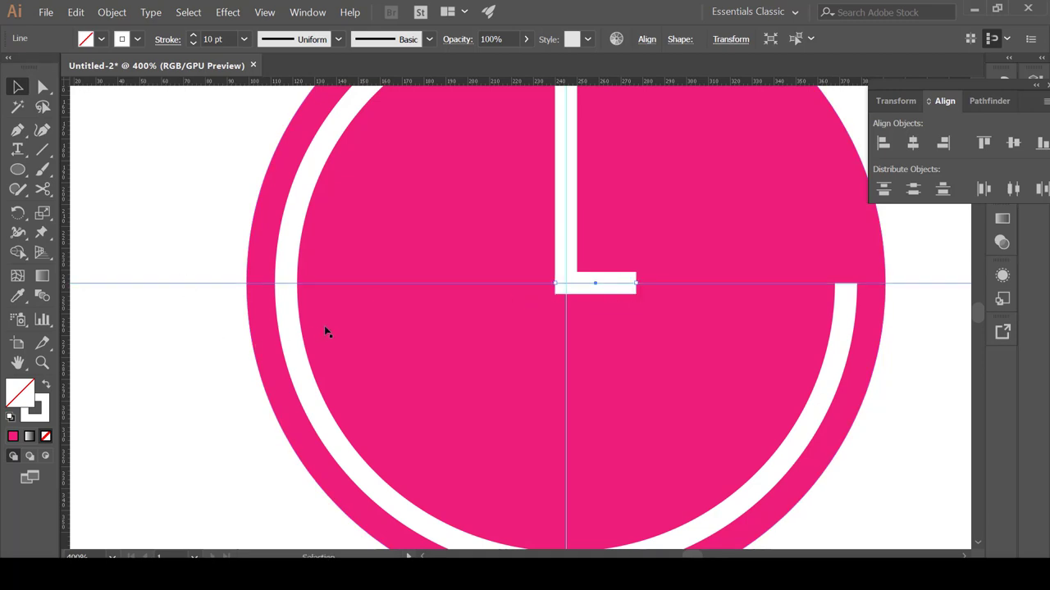
click(358, 323)
Move both lines of the L down and slightly right, centring it vertically on the horizontal guide with its left edge on the vertical guide
alt+scroll(364, 325, down, 2)
alt+scroll(369, 325, down, 1)
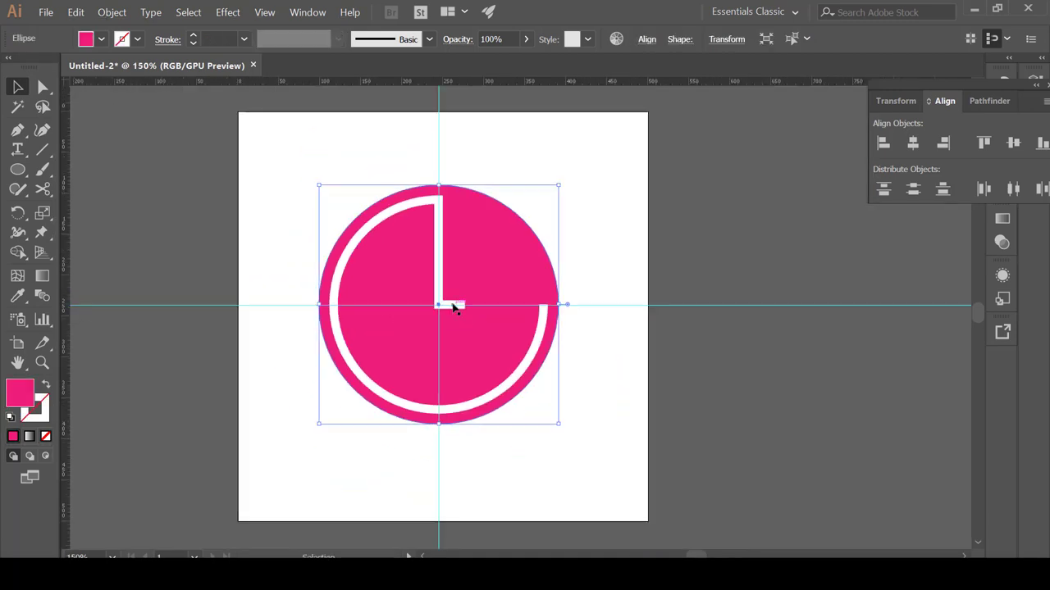
click(455, 306)
shift+click(438, 259)
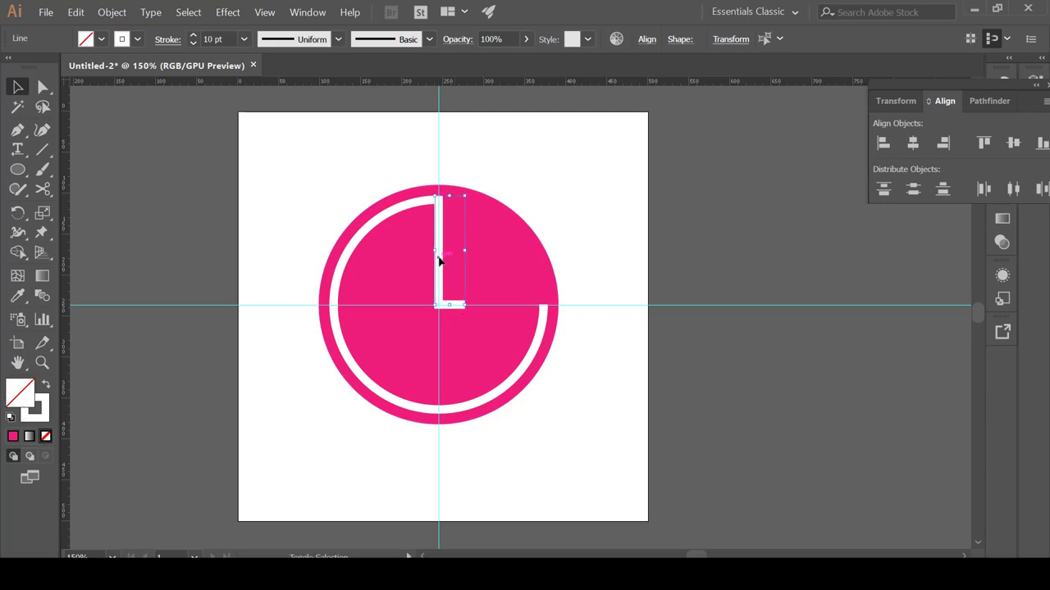
drag(438, 260, 442, 317)
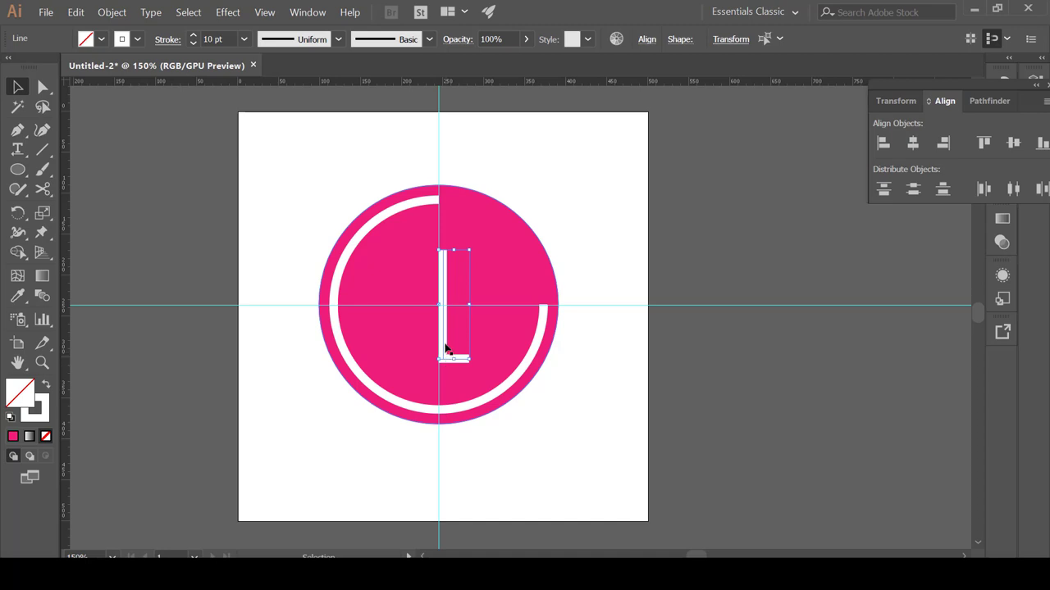
Draw a horizontal line from the ring's right end inward towards the L and extend its outer end to the ring's outer edge
click(41, 149)
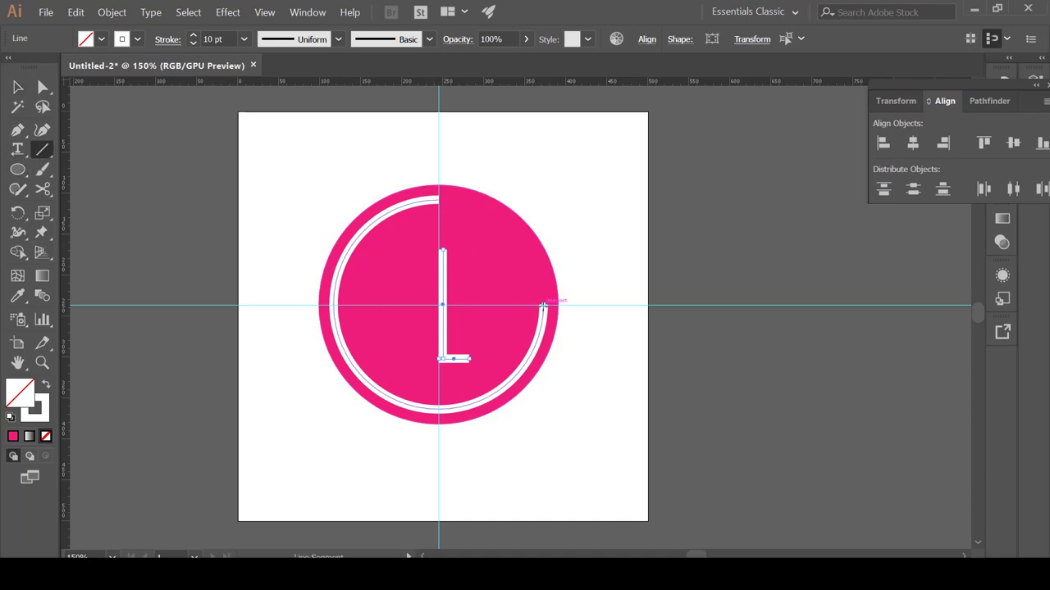
drag(543, 306, 476, 305)
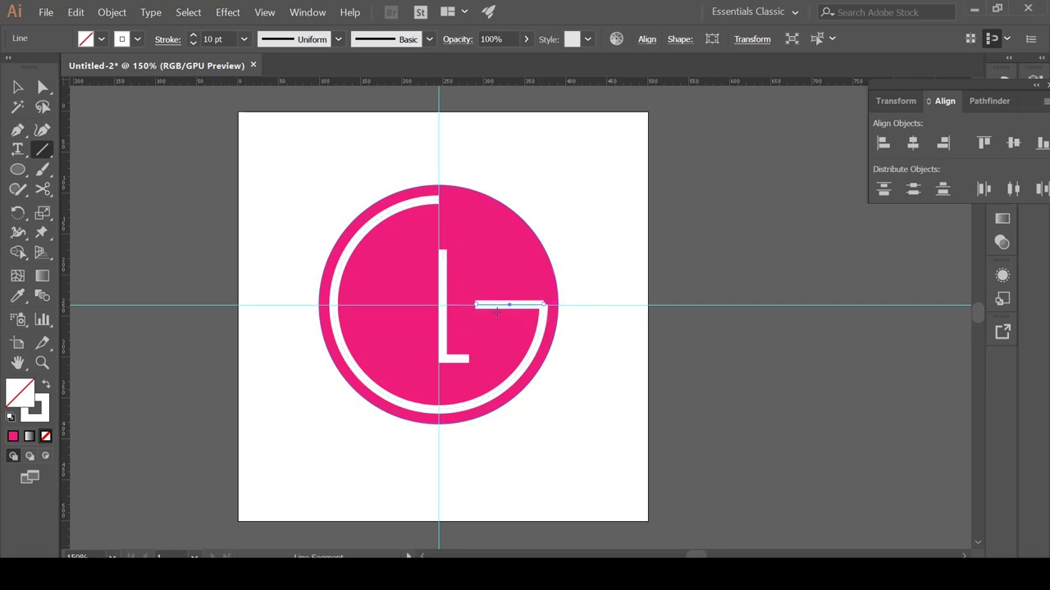
click(17, 87)
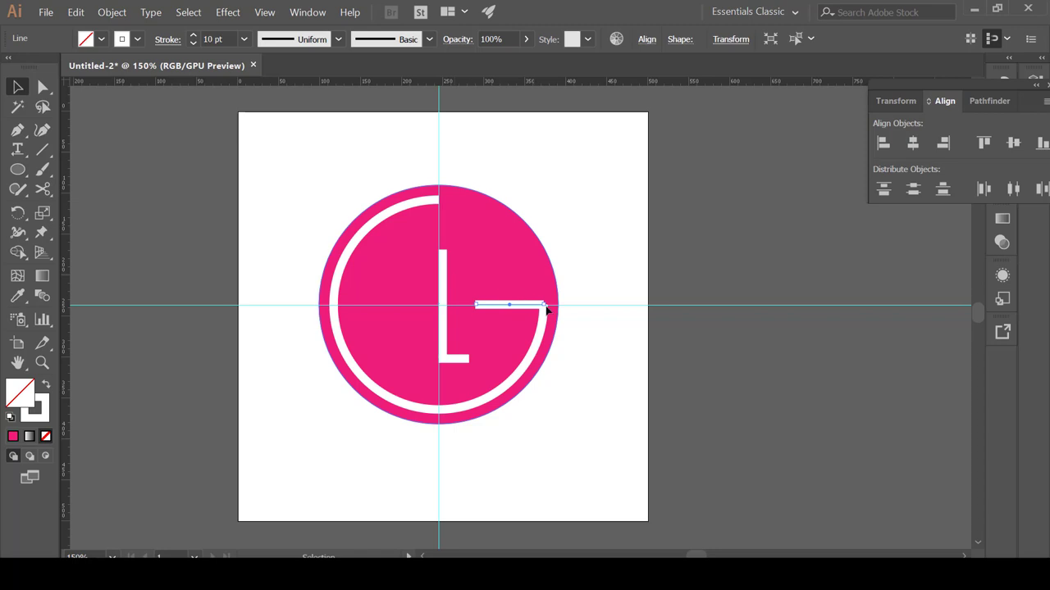
drag(544, 307, 548, 305)
click(617, 263)
Draw a small circle in the upper-left quarter of the pink circle and fill it with white
click(18, 169)
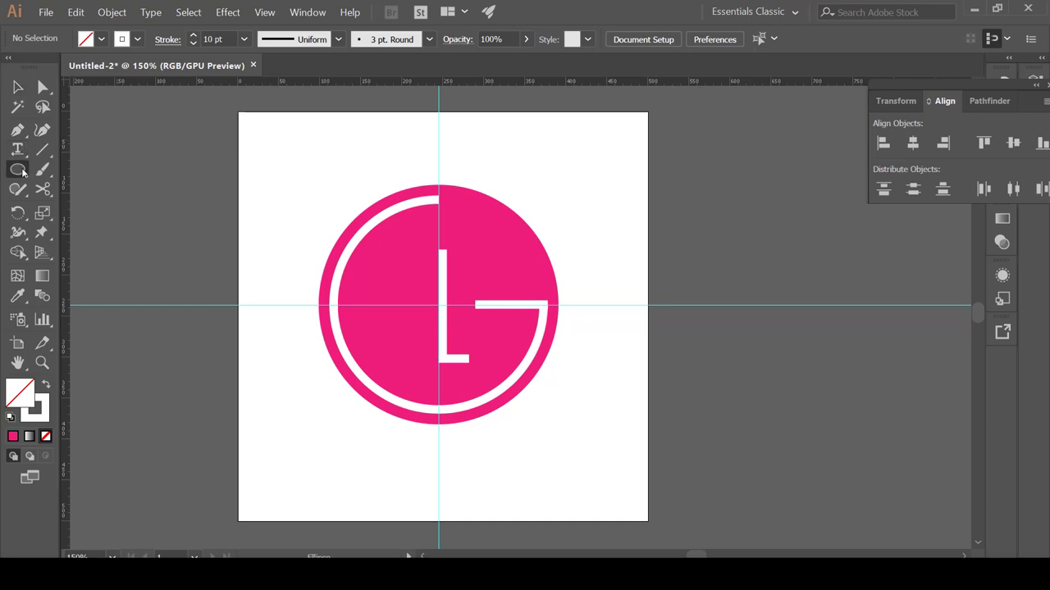
drag(402, 254, 377, 273)
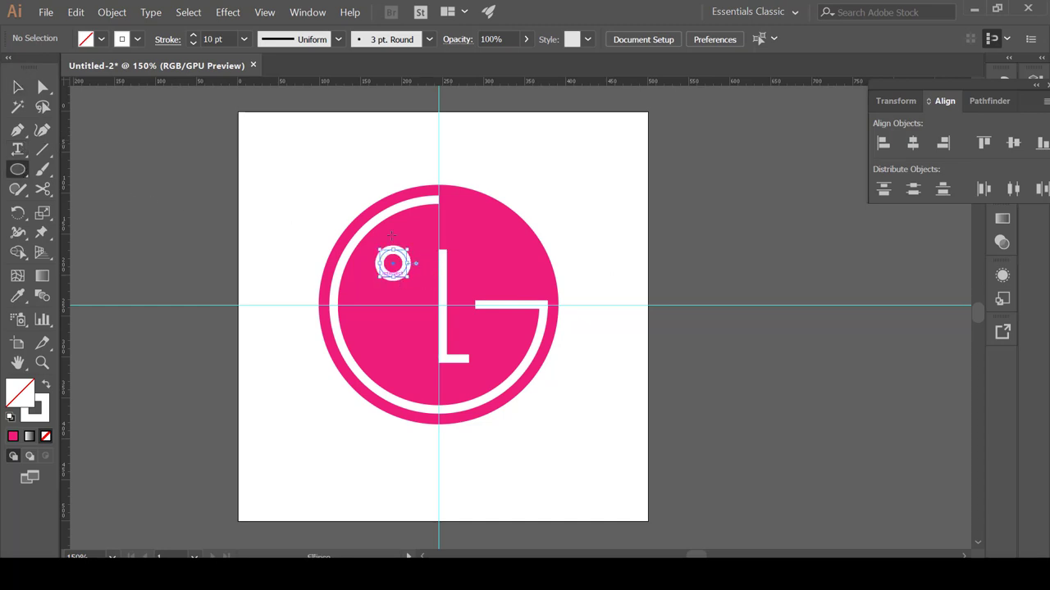
click(102, 40)
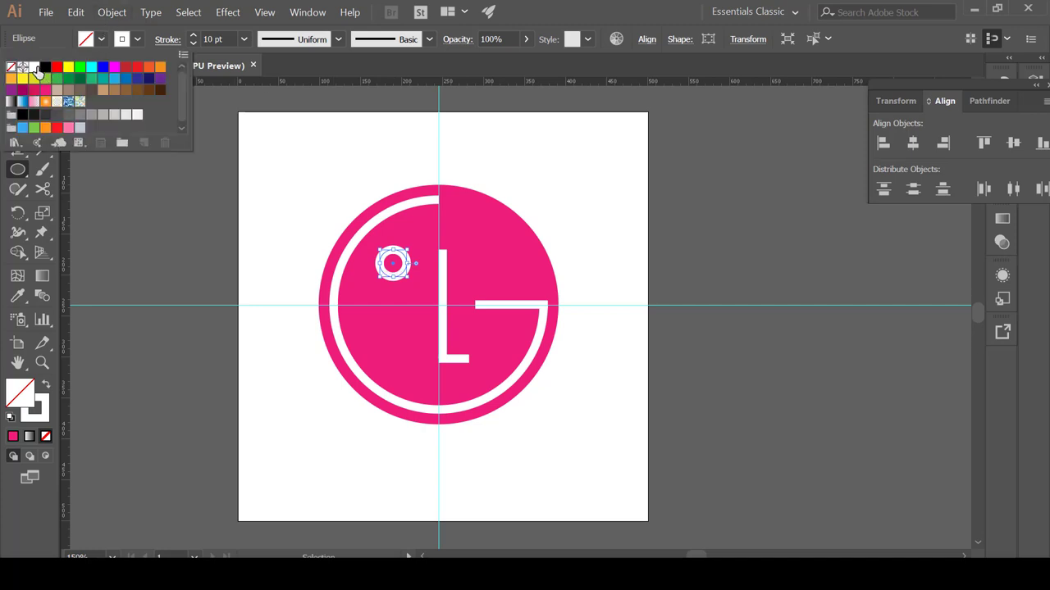
click(34, 66)
Reduce the small circle's stroke weight to 5 pt and move the circle slightly right towards the L
click(193, 44)
click(193, 43)
click(193, 43)
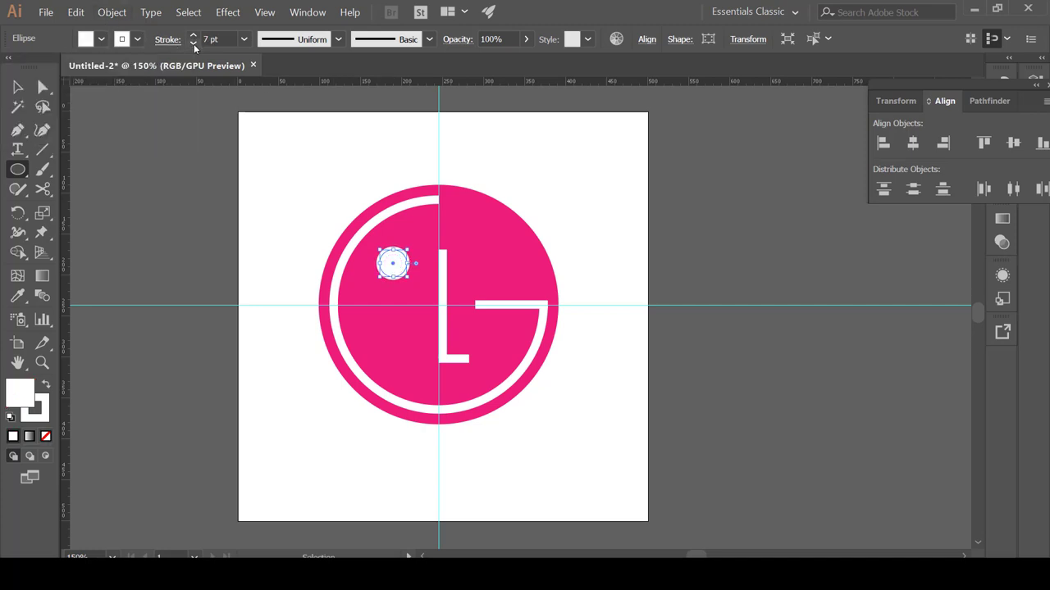
click(193, 44)
click(193, 43)
click(18, 88)
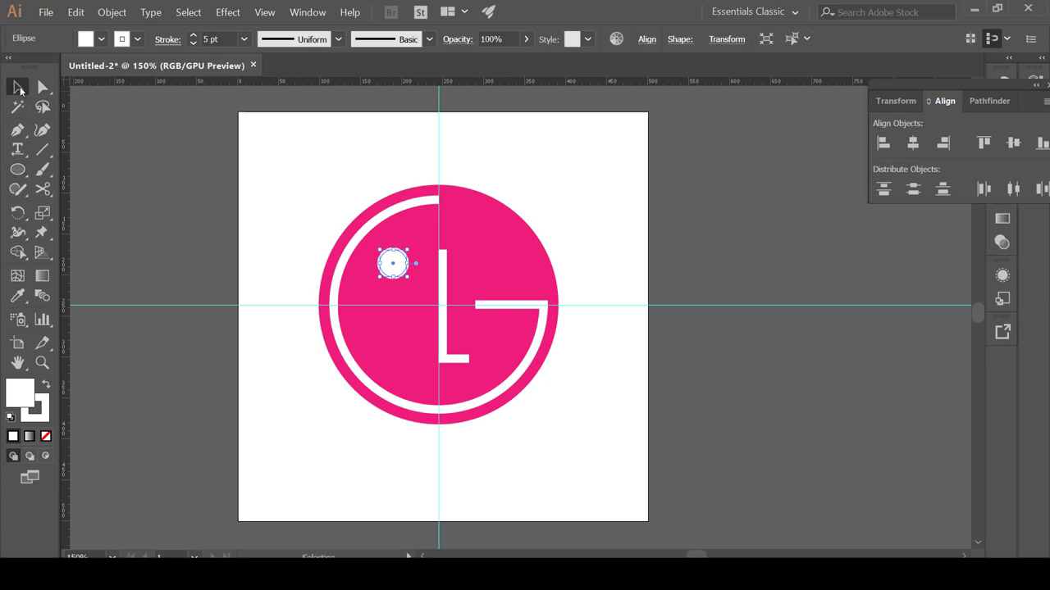
drag(387, 262, 405, 263)
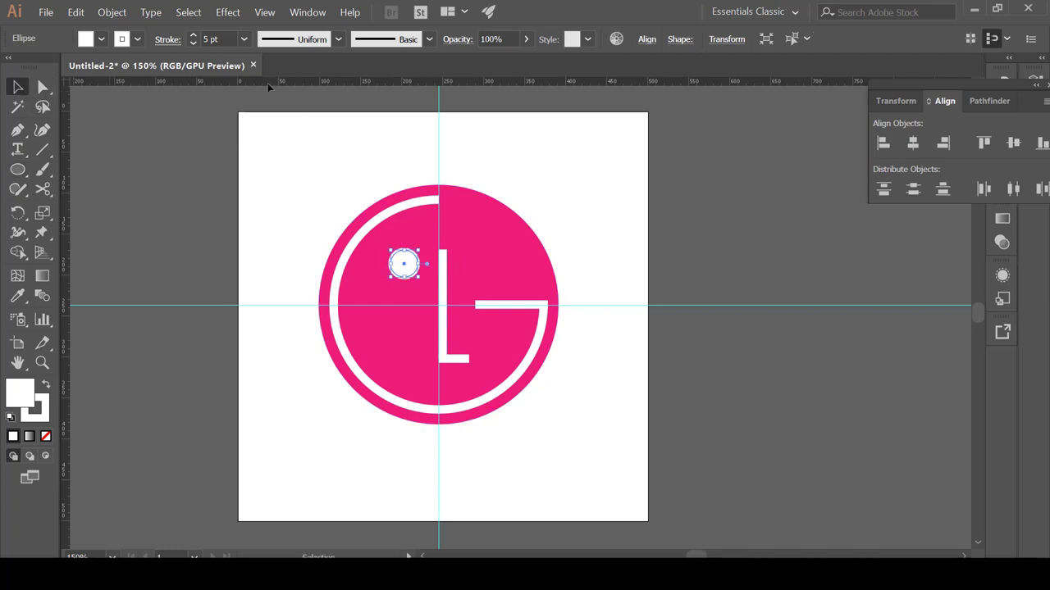
Reduce the small circle's stroke weight to 2 pt and shift the circle slightly up and left
click(193, 44)
click(194, 44)
click(256, 219)
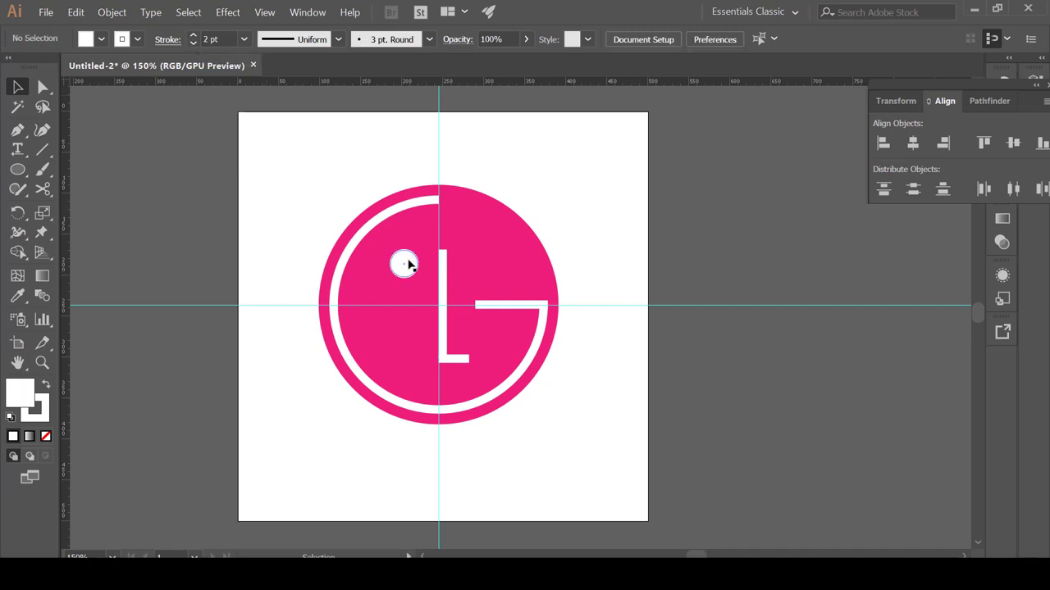
drag(409, 264, 403, 260)
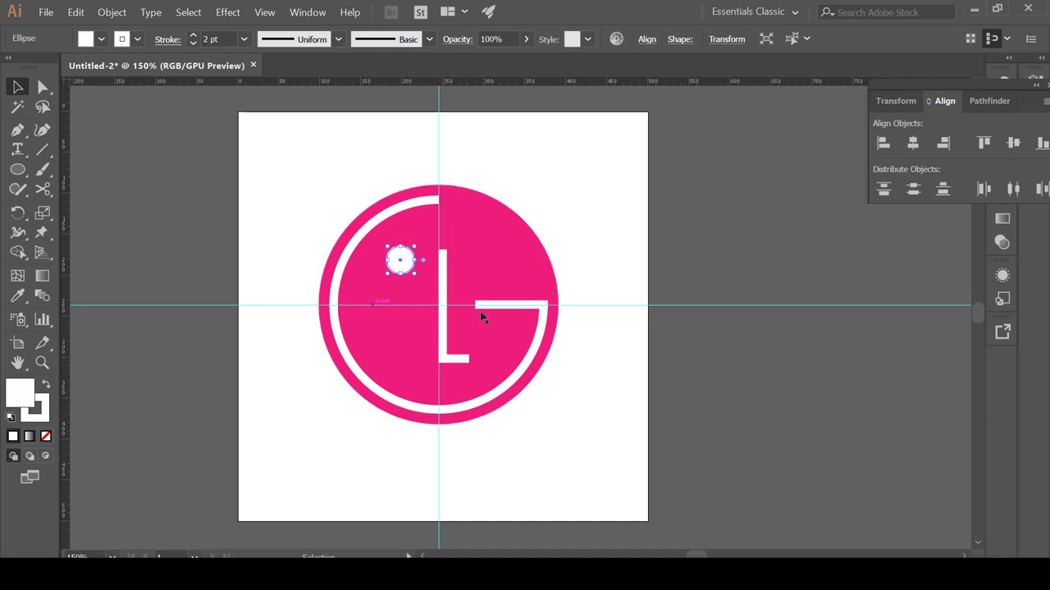
click(568, 302)
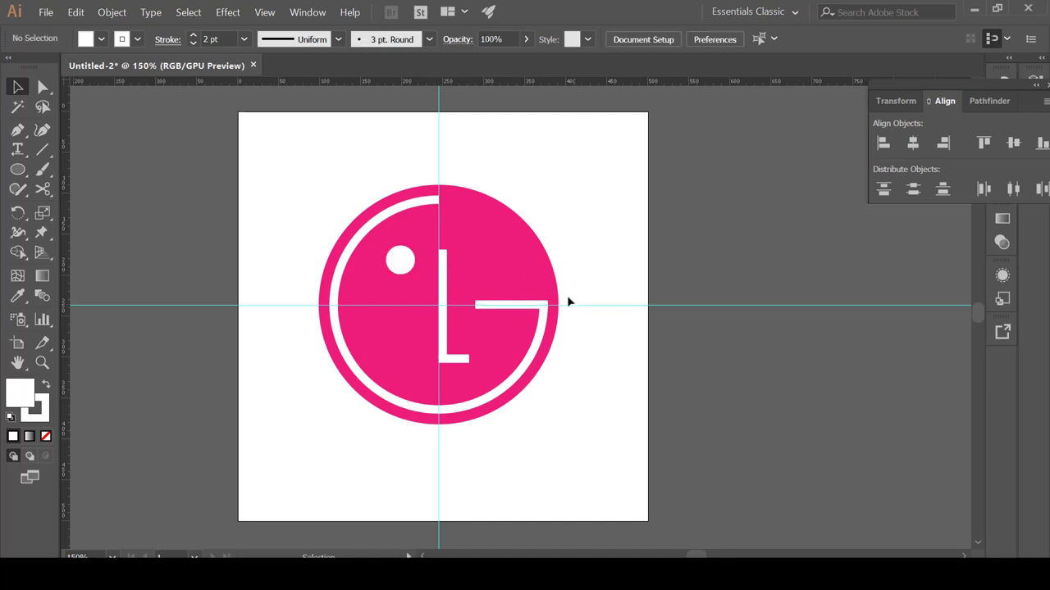
scroll(562, 300, down, 2)
scroll(570, 341, up, 1)
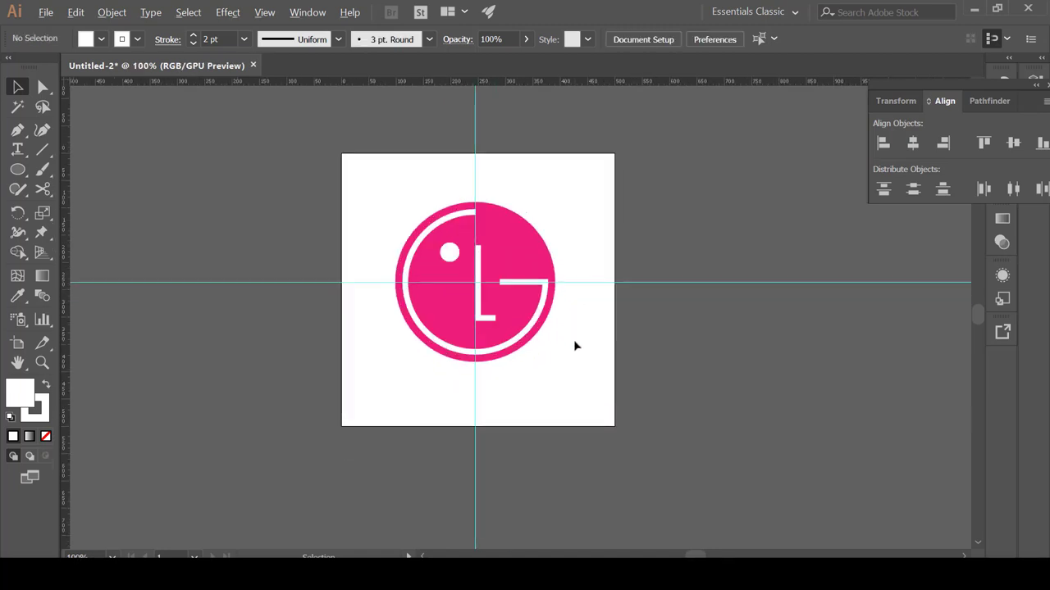